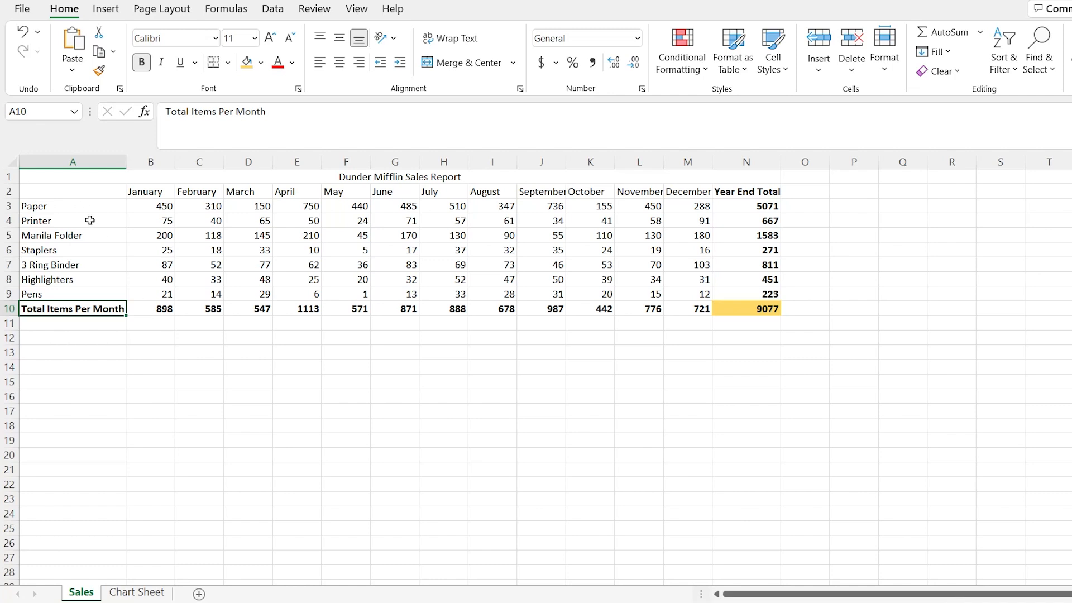
# - Inspect the Year End Total formula for Paper in N3 and check the contents of Chart Sheet
pyautogui.click(749, 209)
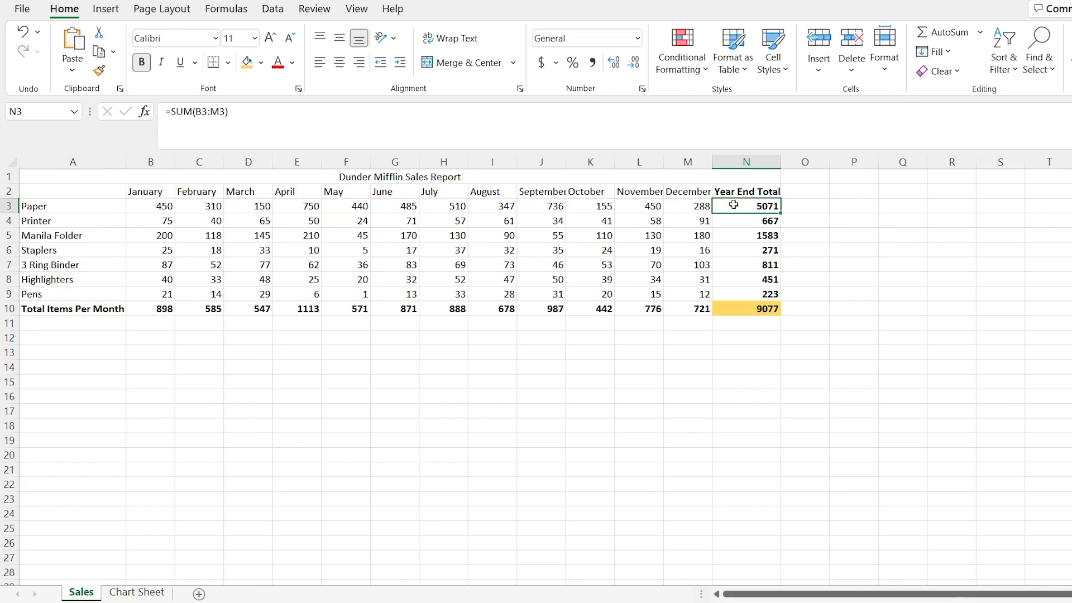
pyautogui.click(534, 370)
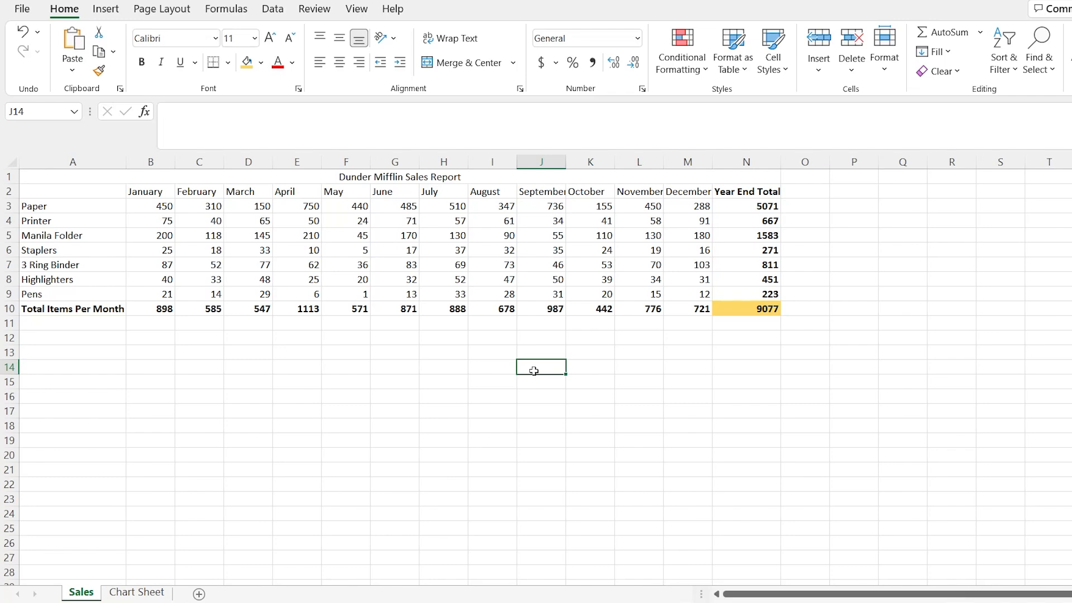
pyautogui.click(137, 590)
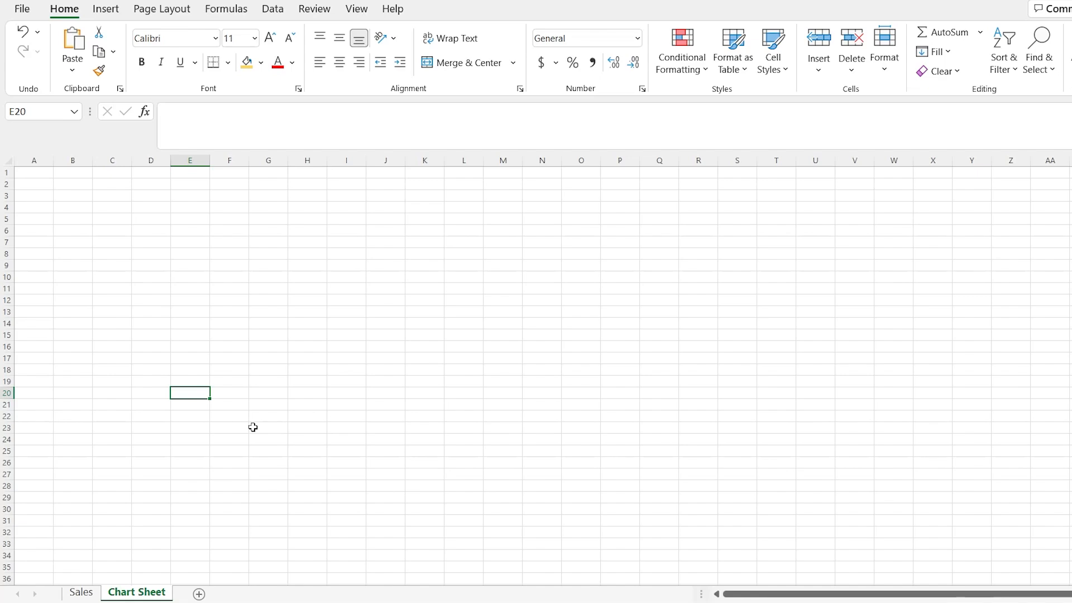
pyautogui.click(83, 592)
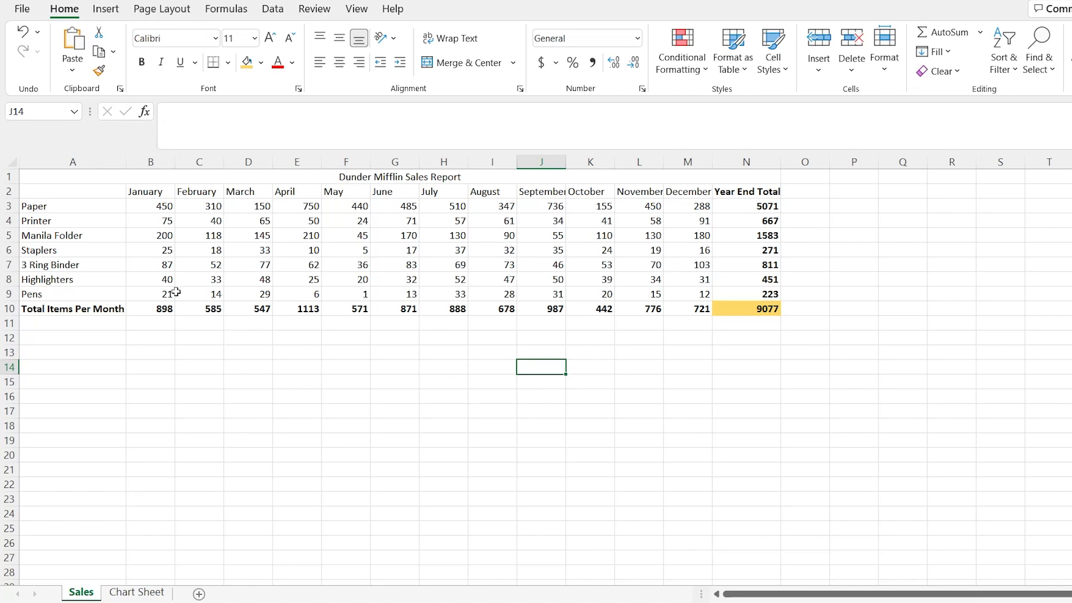
# - Insert a 2-D clustered column chart from the sales data in A2:N10 and place it just below the table
pyautogui.moveTo(88, 190); pyautogui.dragTo(734, 311)
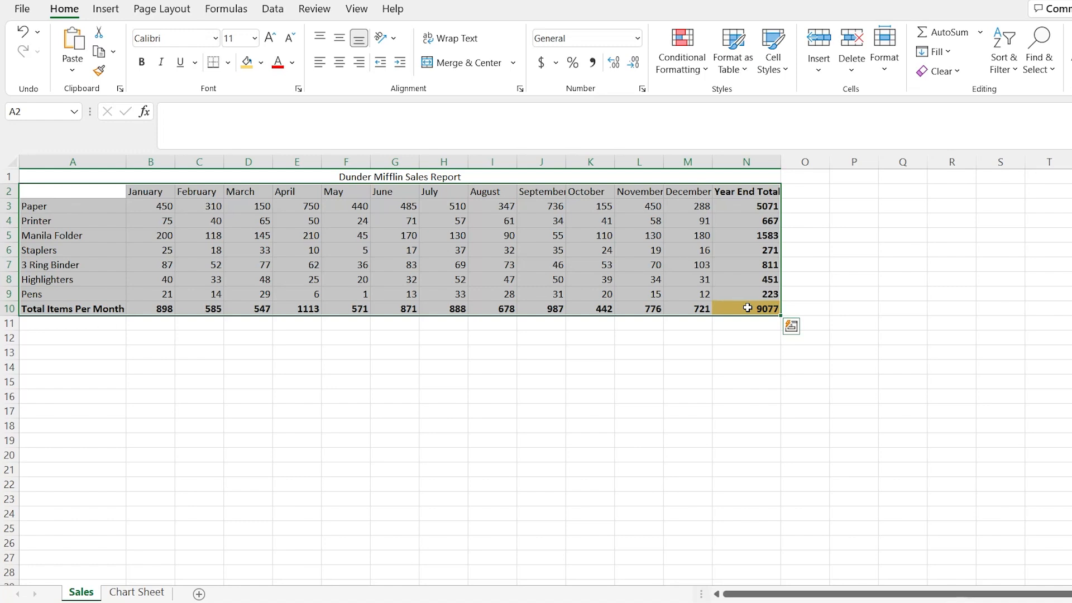
pyautogui.click(106, 9)
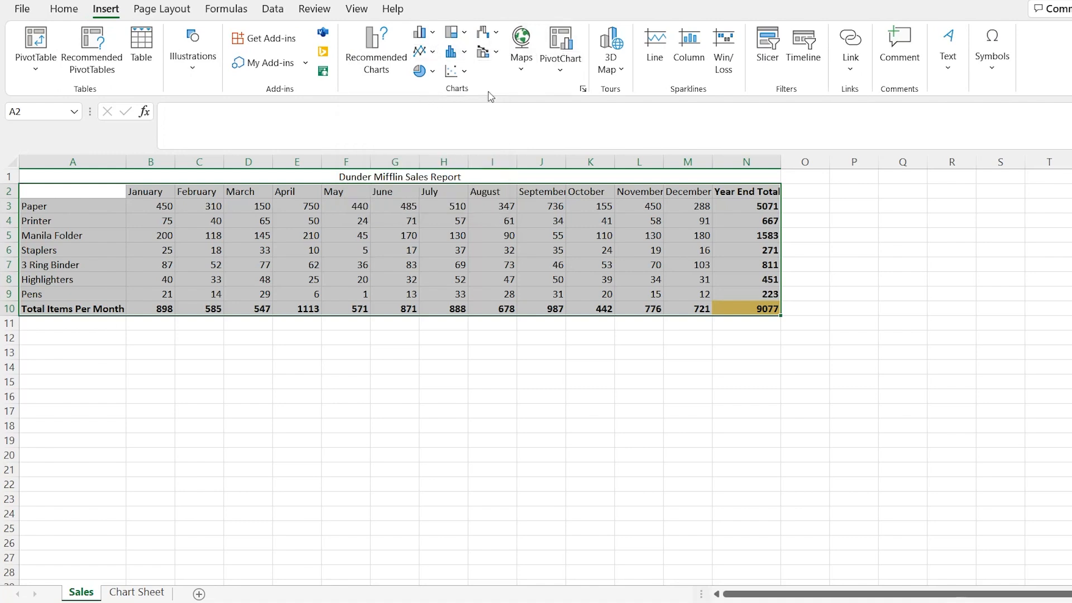
pyautogui.click(434, 34)
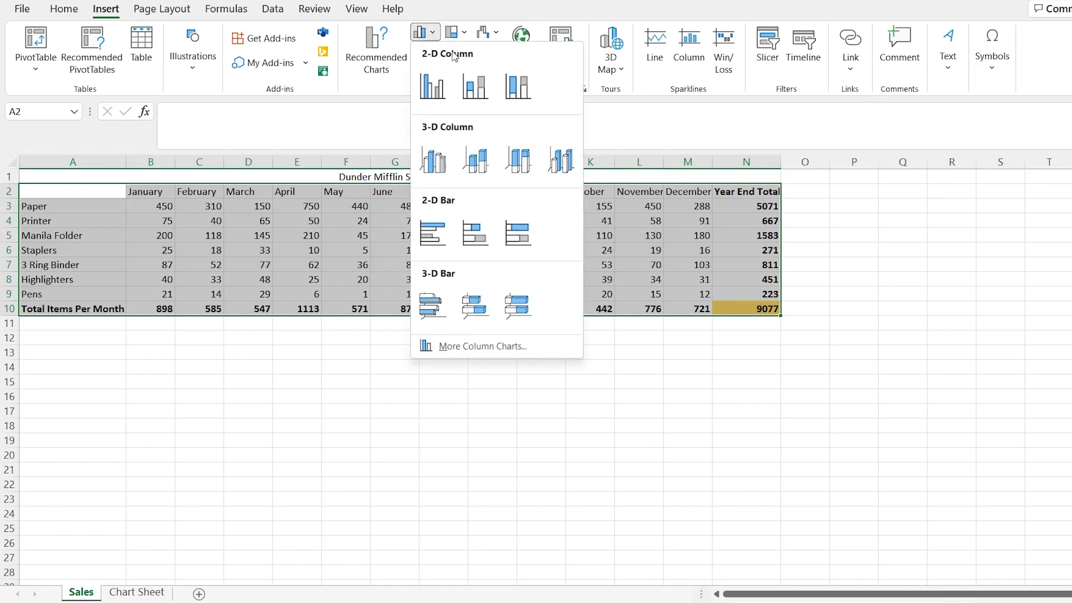
pyautogui.click(433, 85)
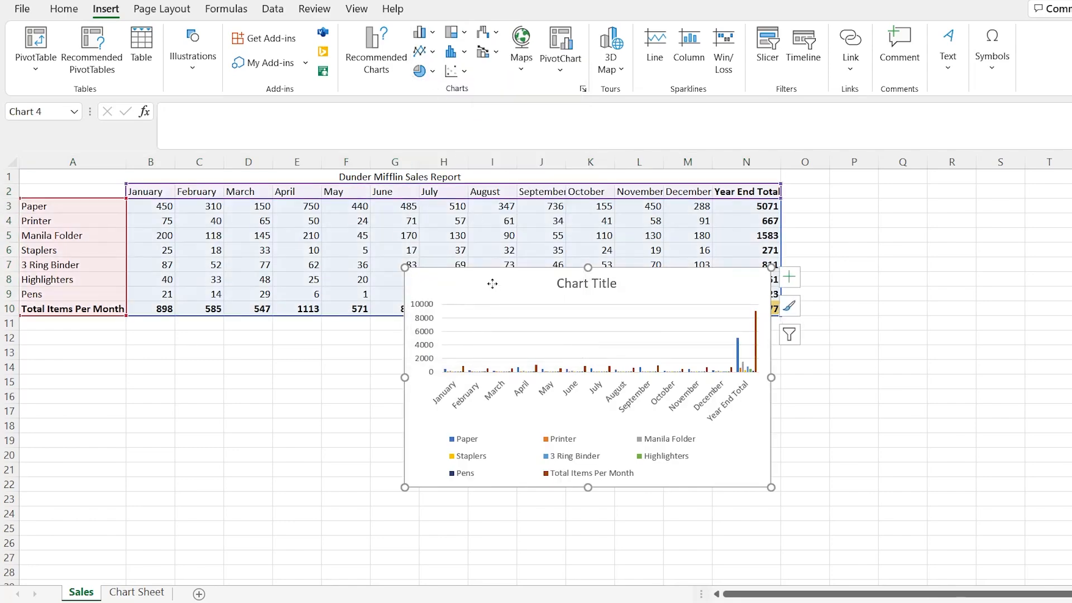
pyautogui.moveTo(492, 284); pyautogui.dragTo(324, 339)
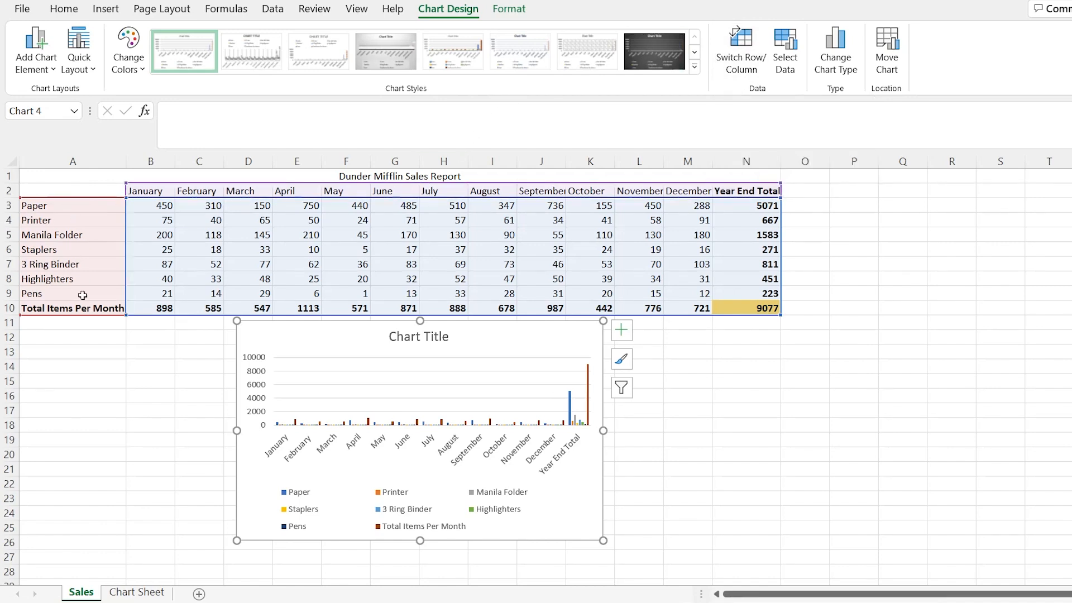
# - Try switching the chart's rows and columns, revert the switch, and view the chart's source data settings
pyautogui.click(745, 56)
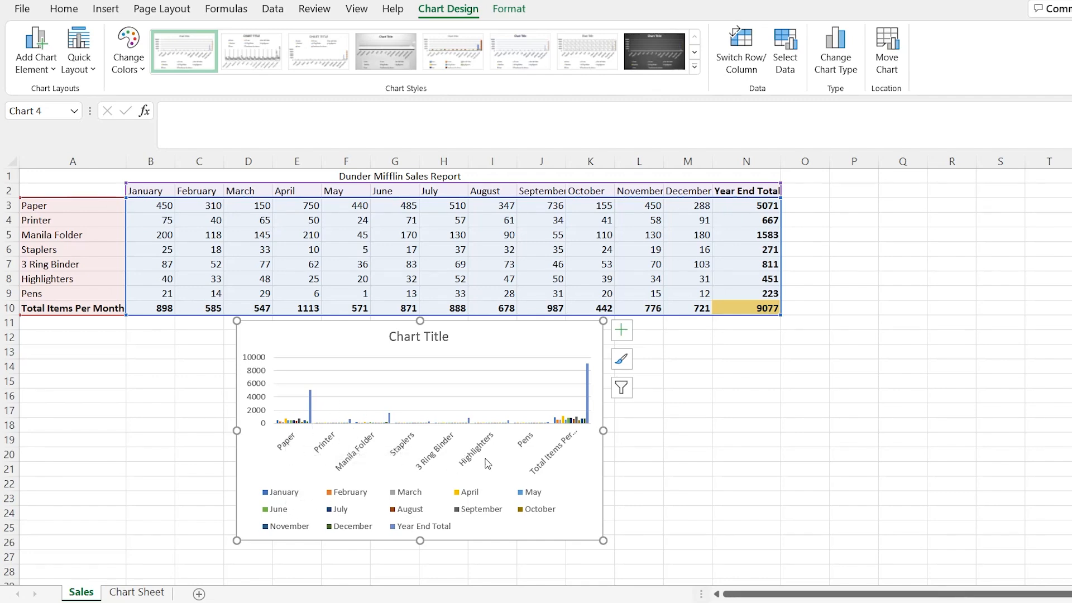
pyautogui.click(744, 56)
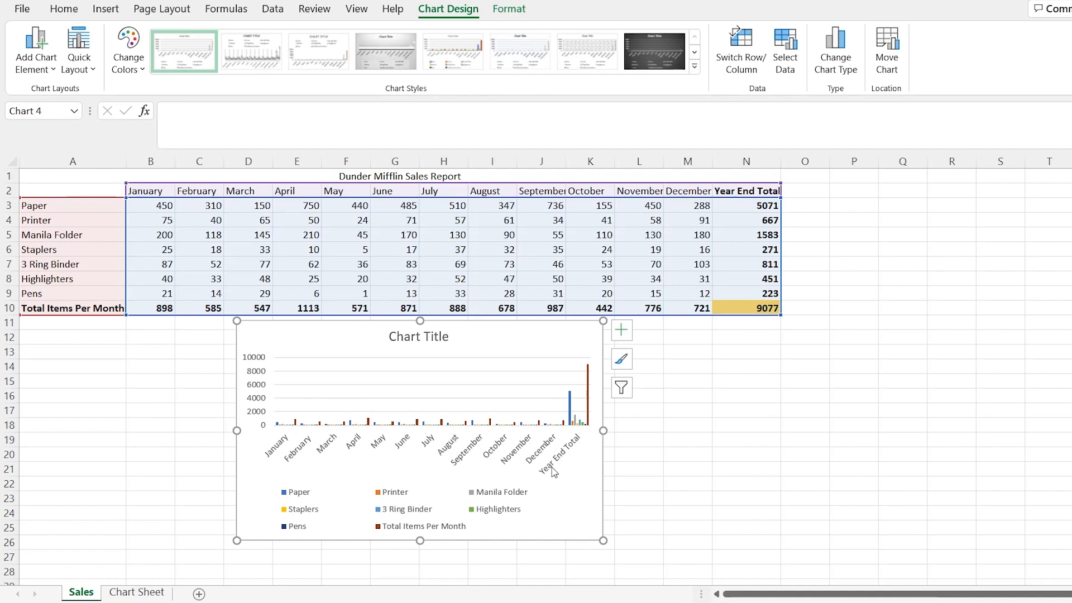
pyautogui.click(784, 47)
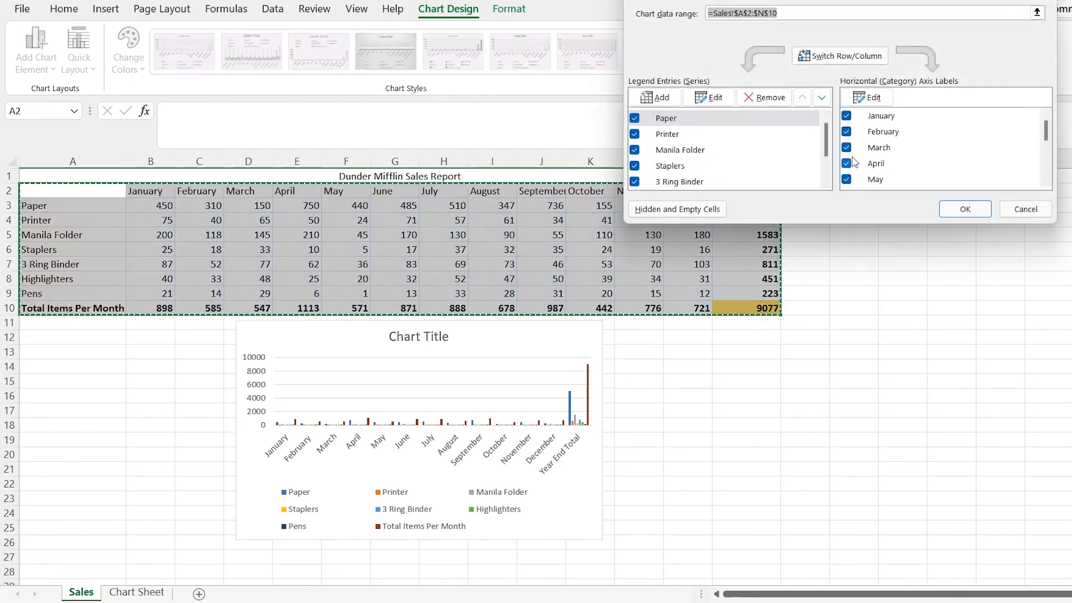
pyautogui.click(1027, 208)
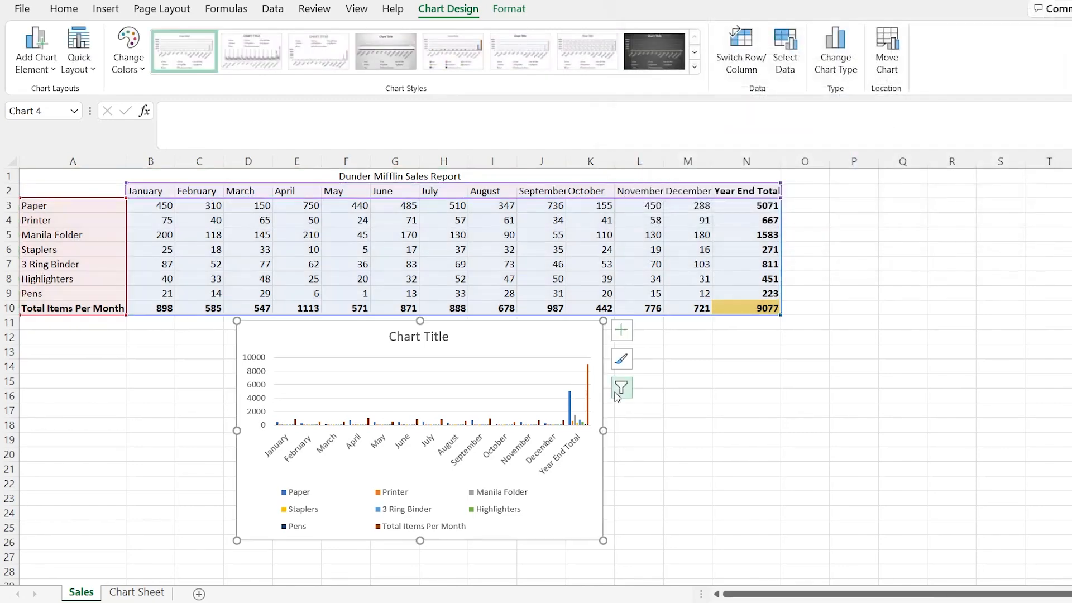
# - Filter the Total Items Per Month series and the Year End Total category out of the chart
pyautogui.click(618, 394)
pyautogui.scroll(-3, 726, 385)
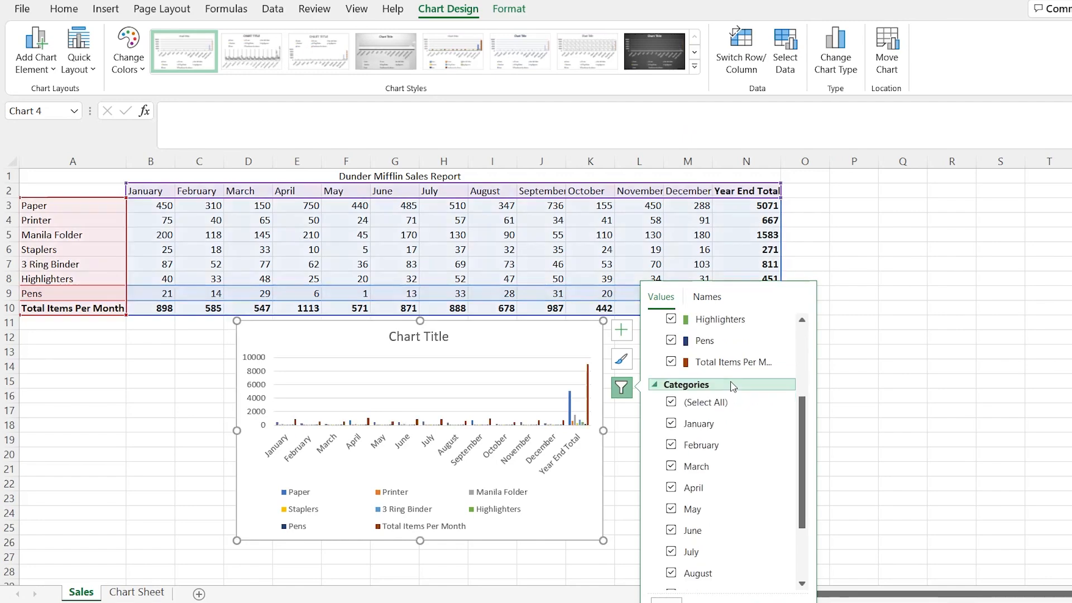
pyautogui.scroll(5, 706, 576)
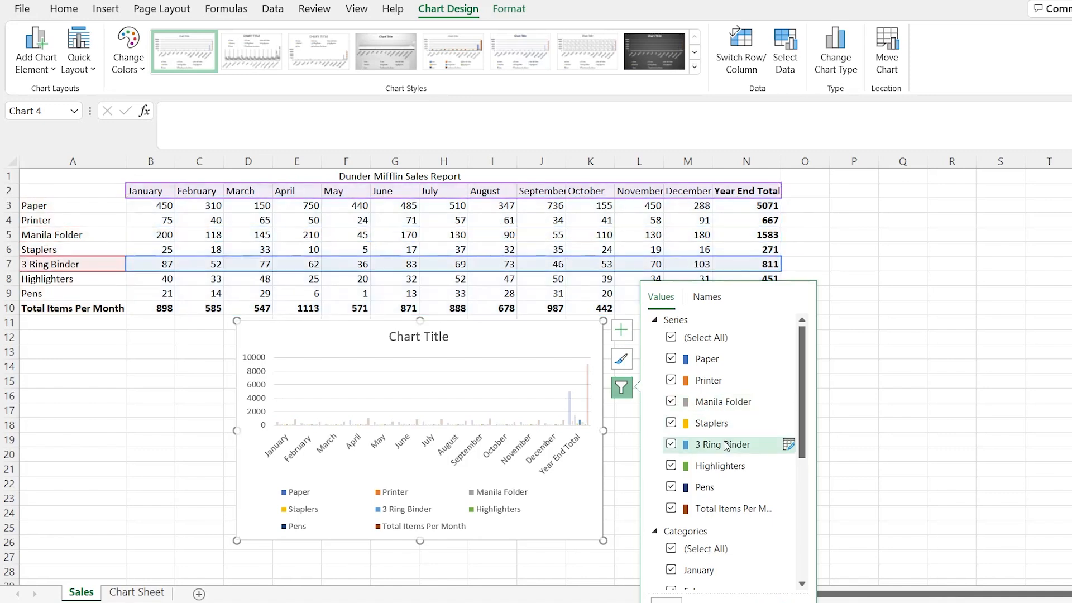
pyautogui.click(673, 509)
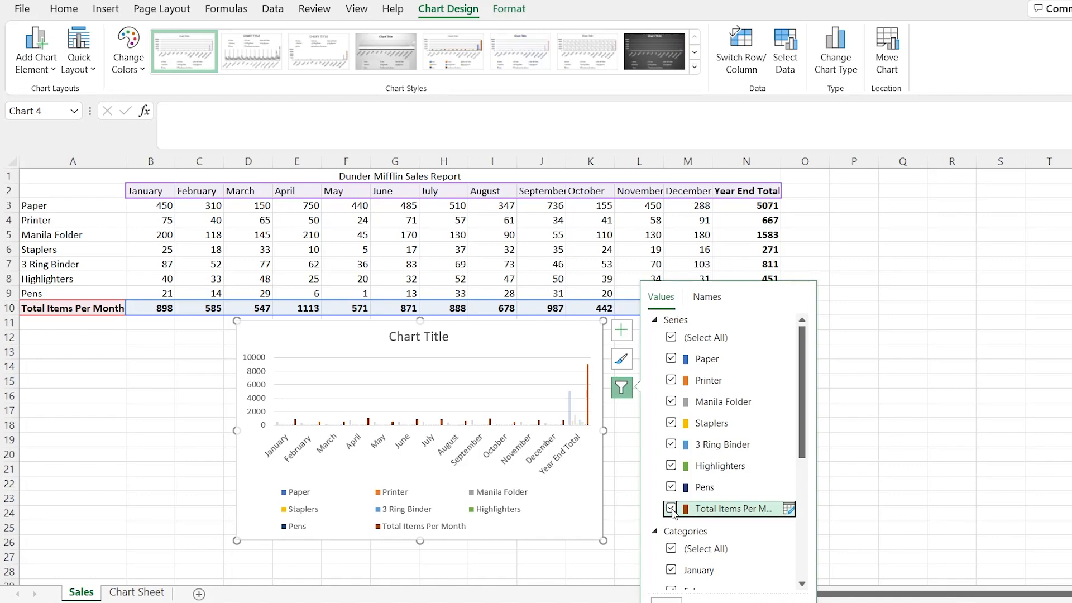
pyautogui.scroll(-5, 707, 446)
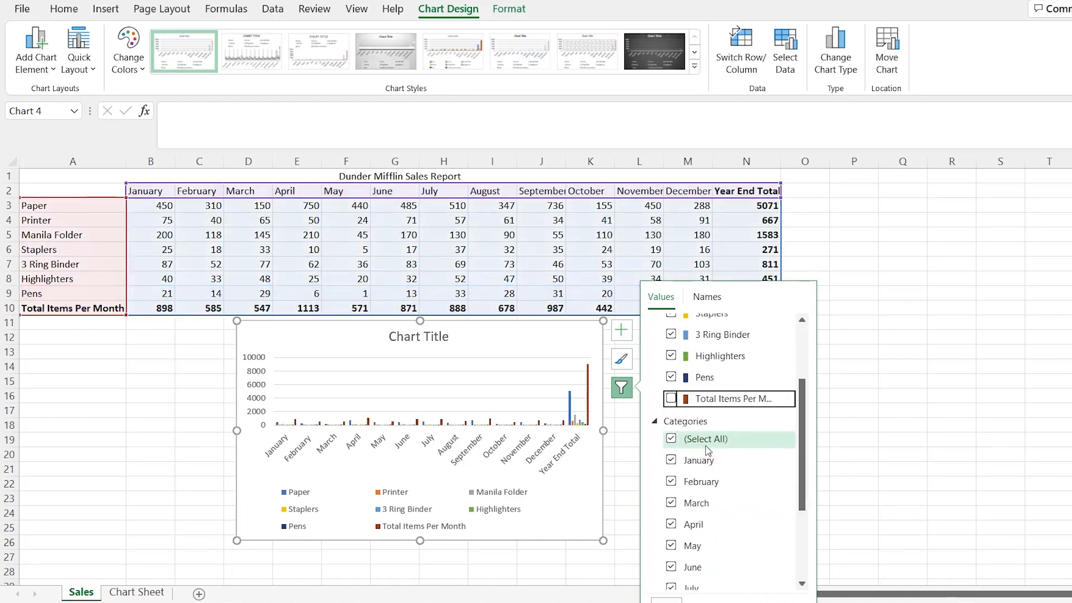
pyautogui.click(672, 578)
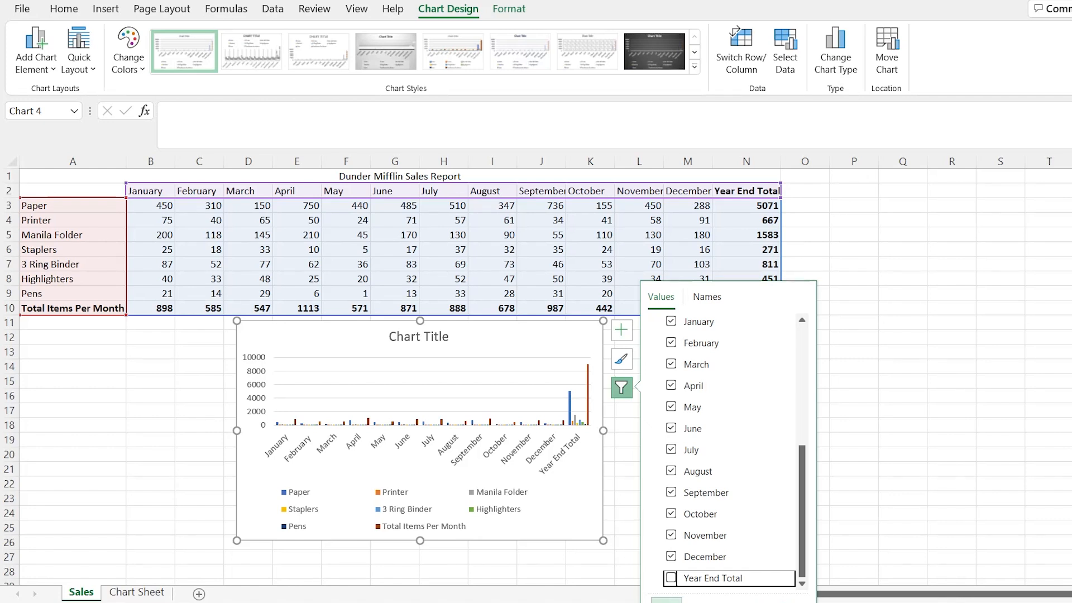
pyautogui.click(667, 600)
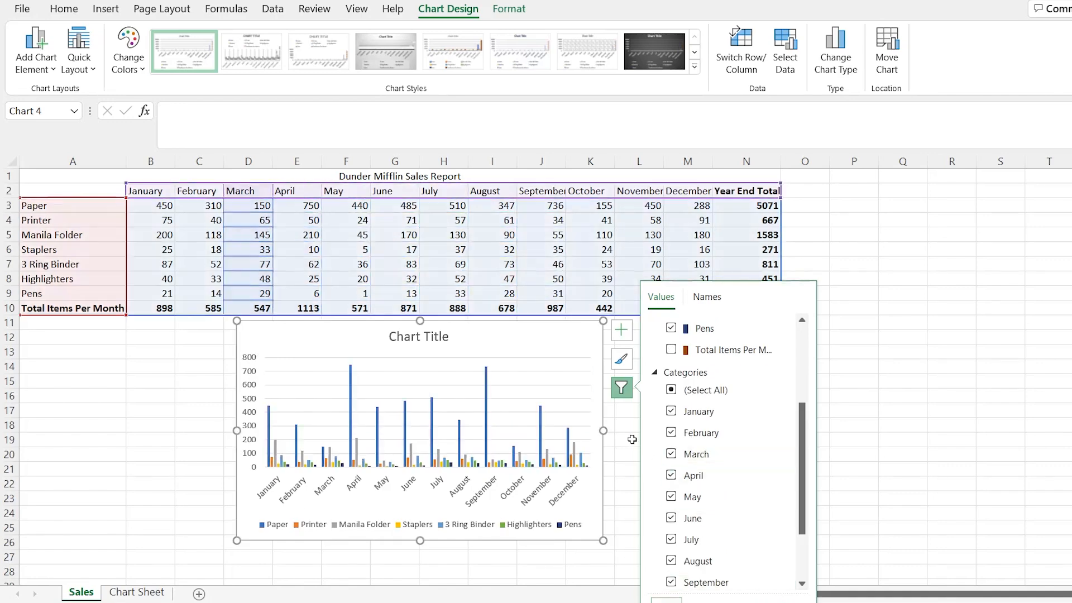
pyautogui.click(621, 388)
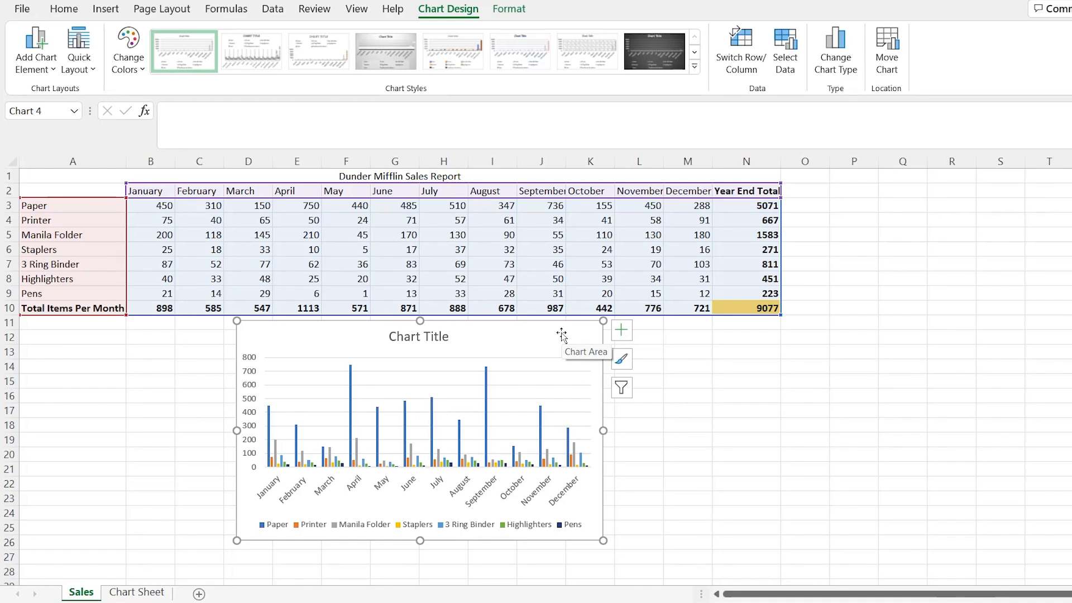
# - Rename the chart title to "Products Sold Per Month"
pyautogui.doubleClick(430, 338)
pyautogui.doubleClick(429, 338)
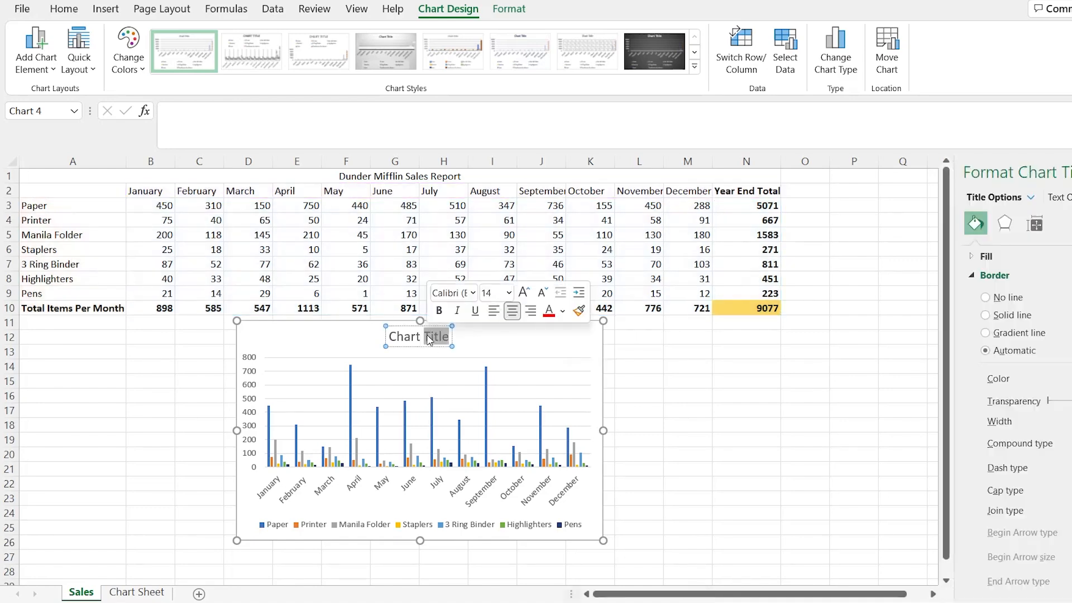
pyautogui.press('Left')
pyautogui.moveTo(448, 335); pyautogui.dragTo(389, 338)
pyautogui.write('Produ')
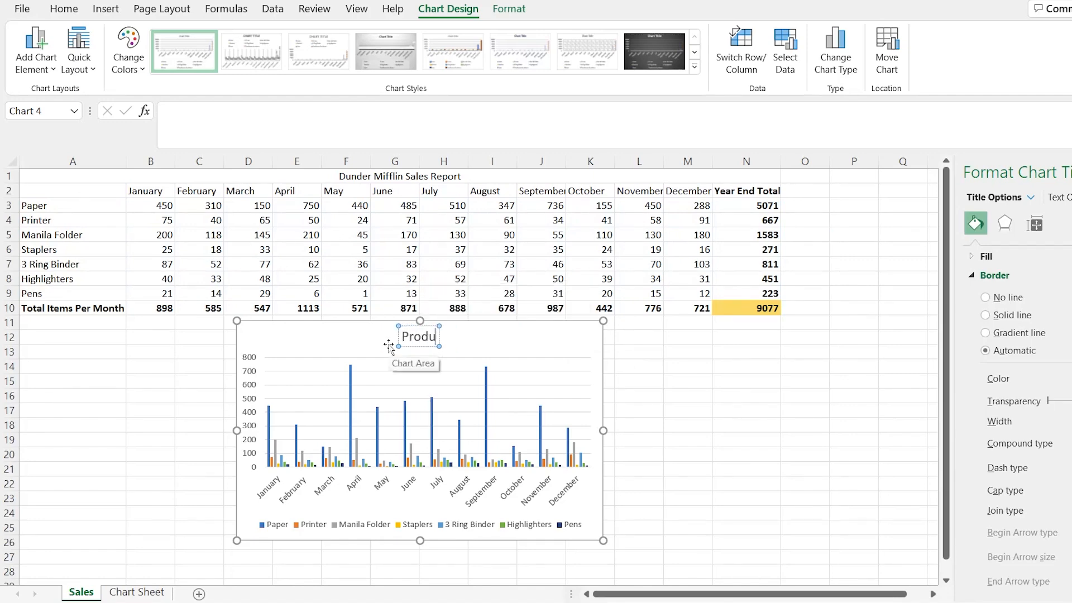
pyautogui.write('cts Sold Per Month')
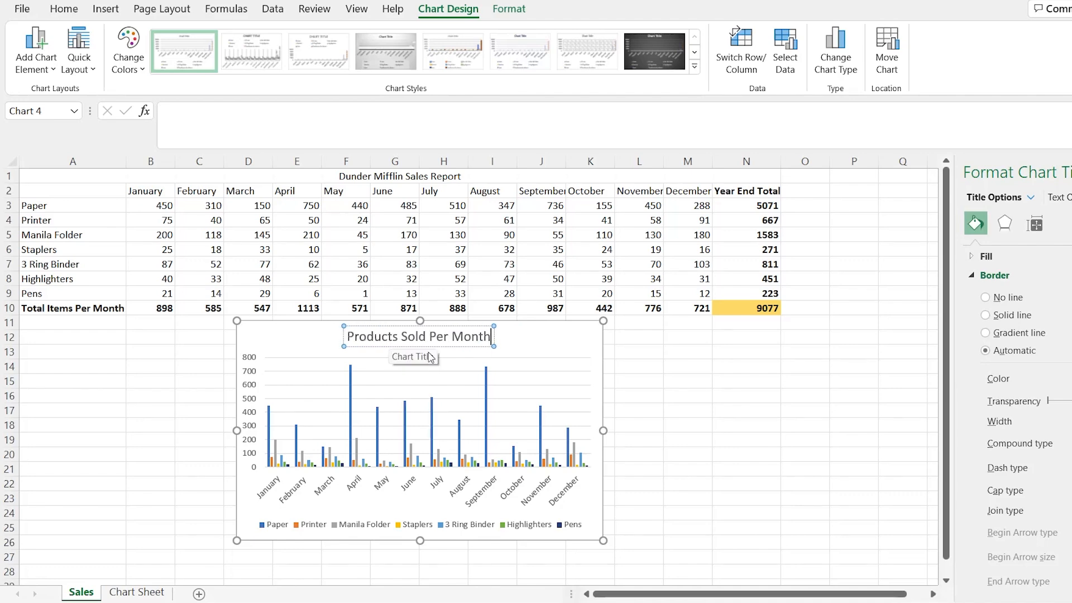
pyautogui.click(527, 337)
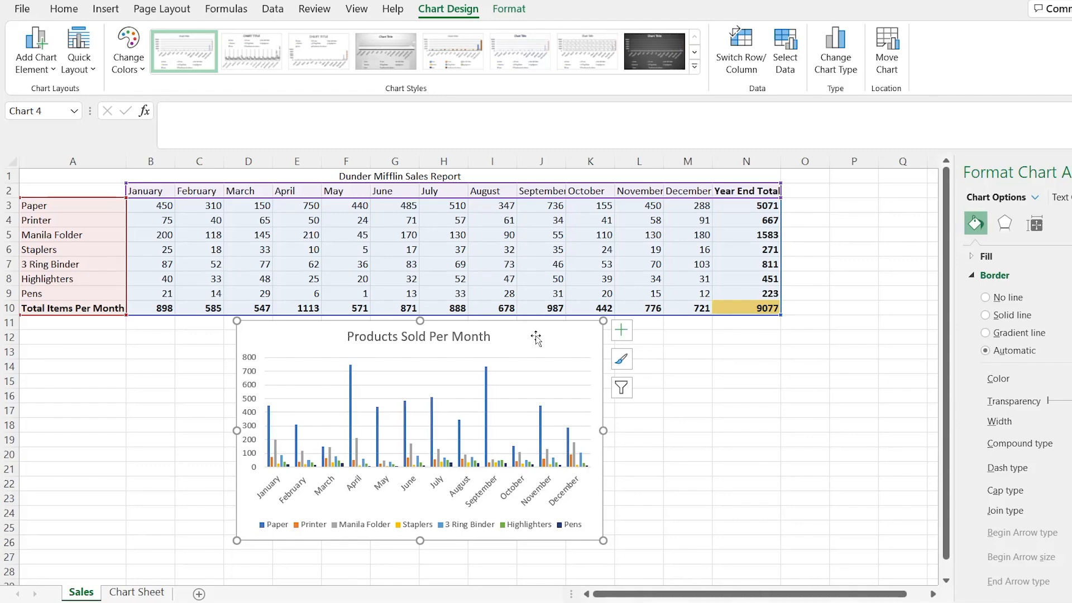
pyautogui.click(888, 53)
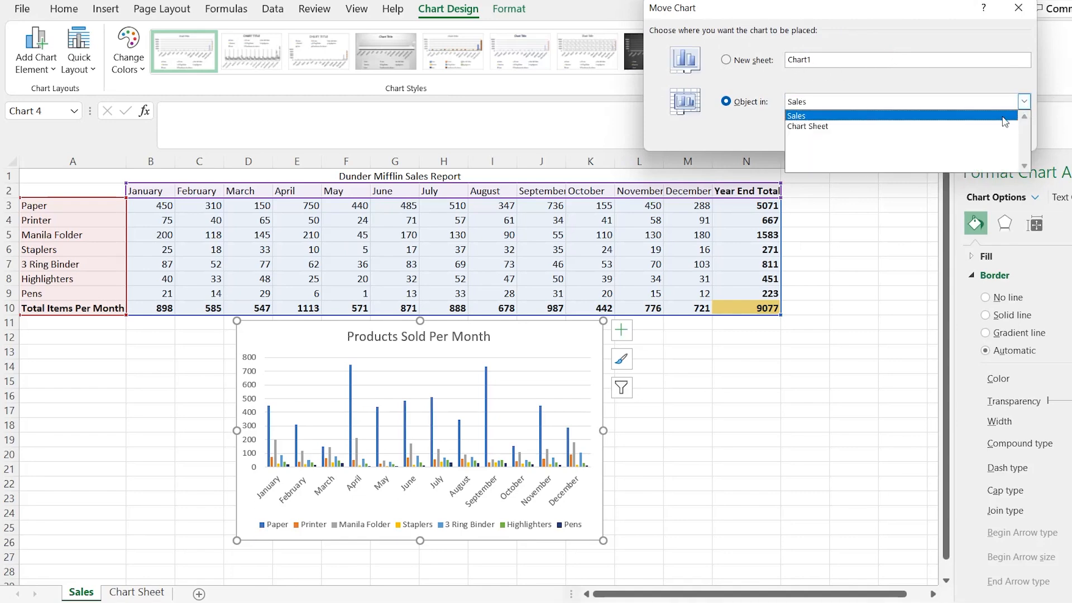
pyautogui.click(969, 92)
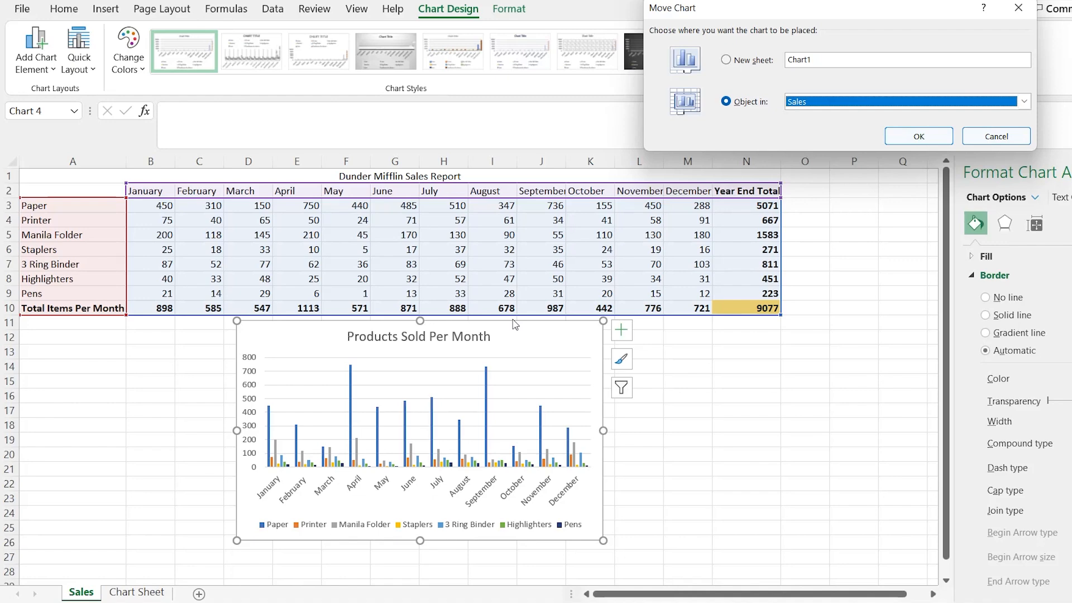
pyautogui.click(987, 136)
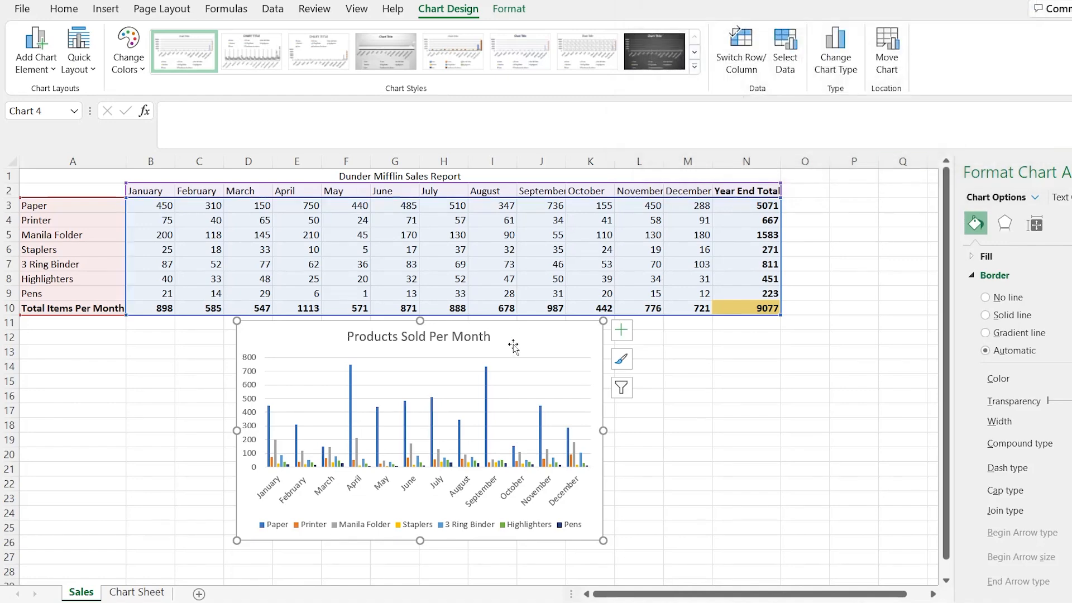
# - Paste a copy of the Products Sold Per Month chart into Chart Sheet and position its upper-left corner at cell B2
pyautogui.click(137, 593)
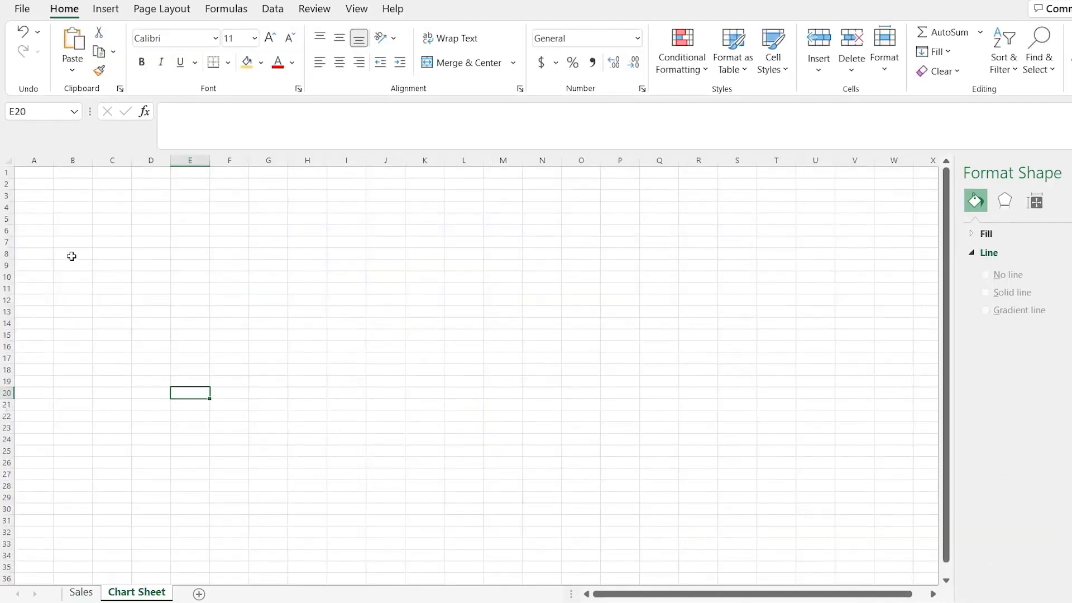
pyautogui.click(44, 171)
pyautogui.hotkey('ctrl', 'v')
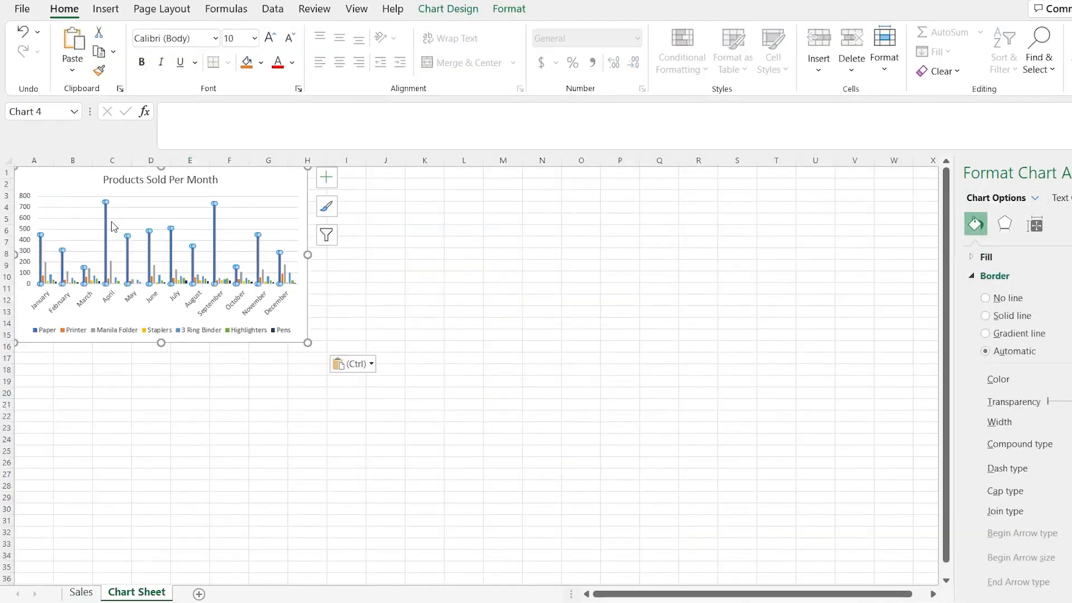
pyautogui.click(130, 236)
pyautogui.moveTo(80, 187); pyautogui.dragTo(120, 195)
# - Compare the original chart on Sales with its copy on Chart Sheet, and examine the copy's filter options
pyautogui.click(119, 510)
pyautogui.click(84, 593)
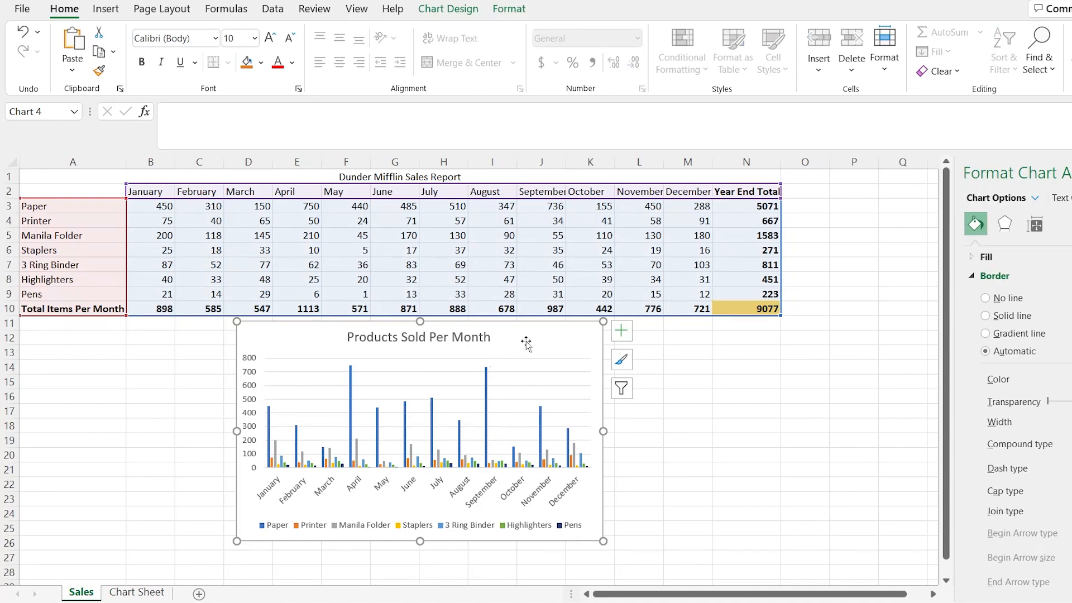
pyautogui.click(137, 593)
pyautogui.click(276, 199)
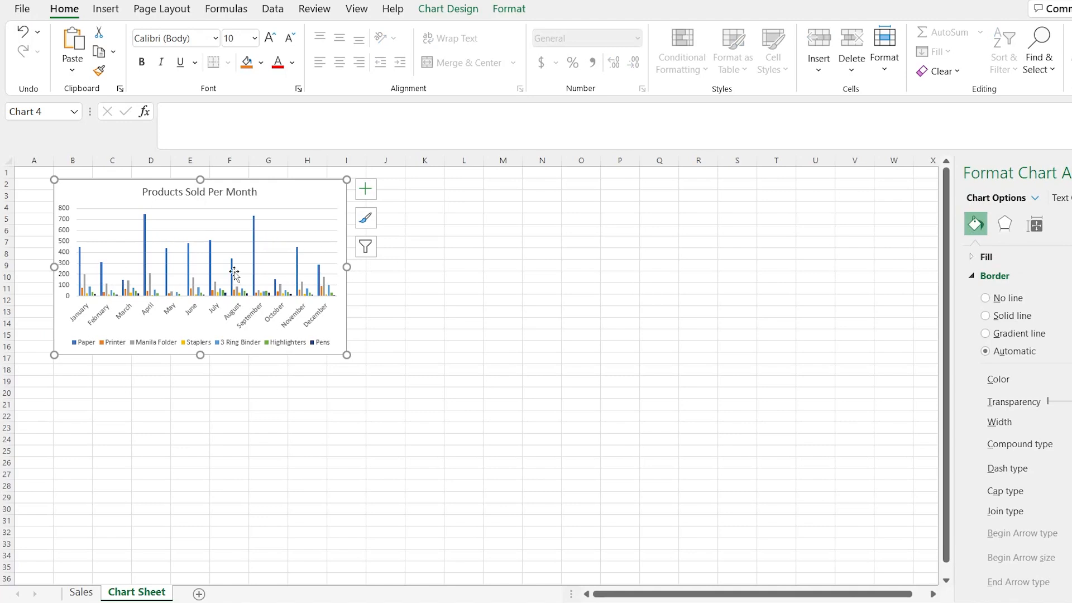
pyautogui.click(374, 249)
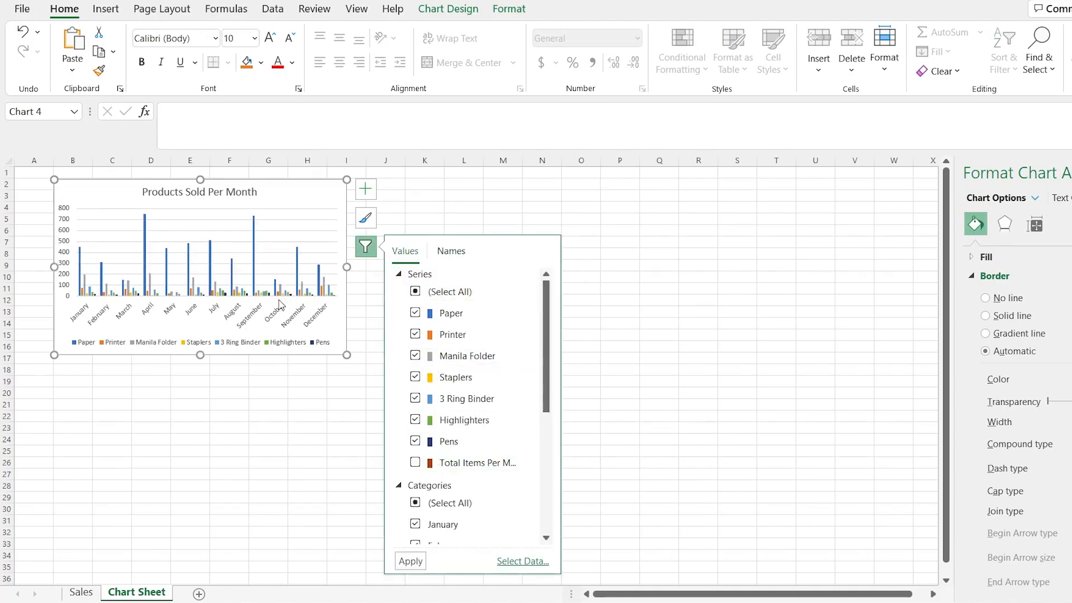
pyautogui.click(314, 390)
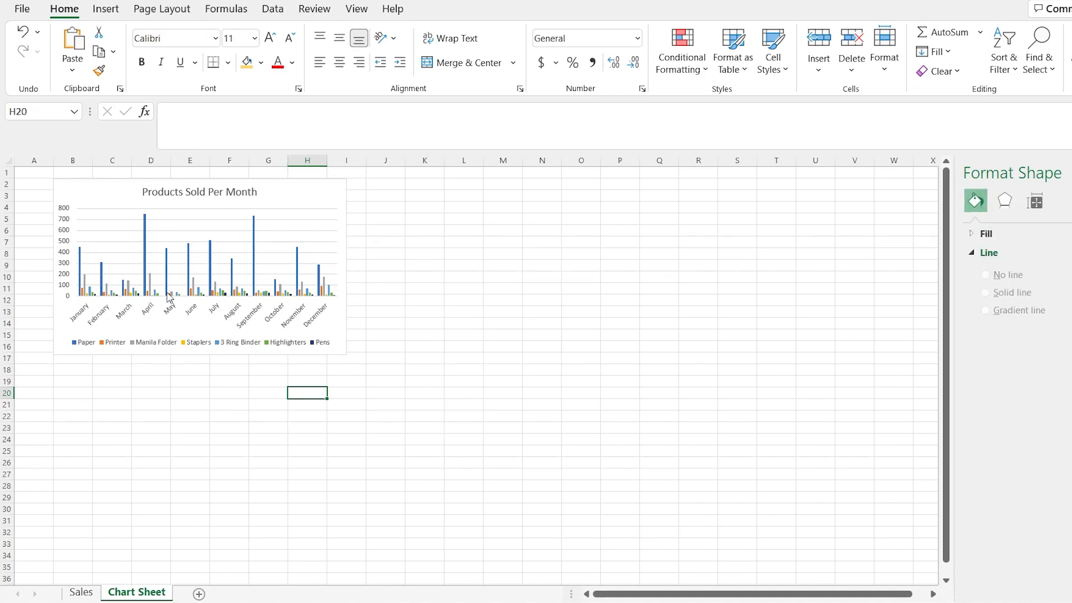
# - Preview the Stacked, 100% Stacked and 3-D Clustered Column types for the Products Sold Per Month chart on Sales
pyautogui.click(81, 592)
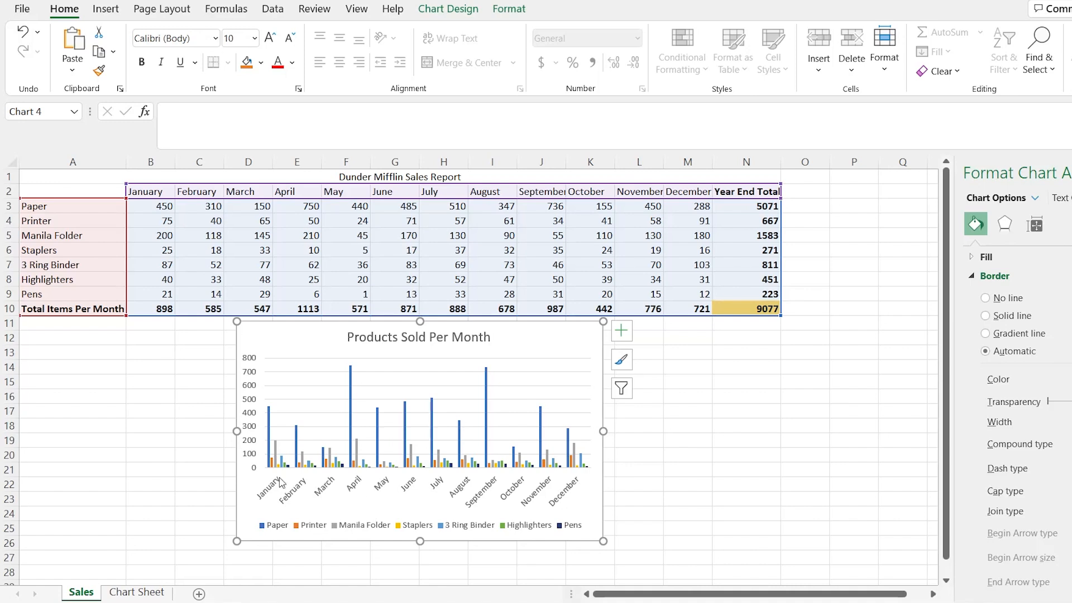
pyautogui.moveTo(269, 427)
pyautogui.moveTo(377, 418)
pyautogui.click(449, 16)
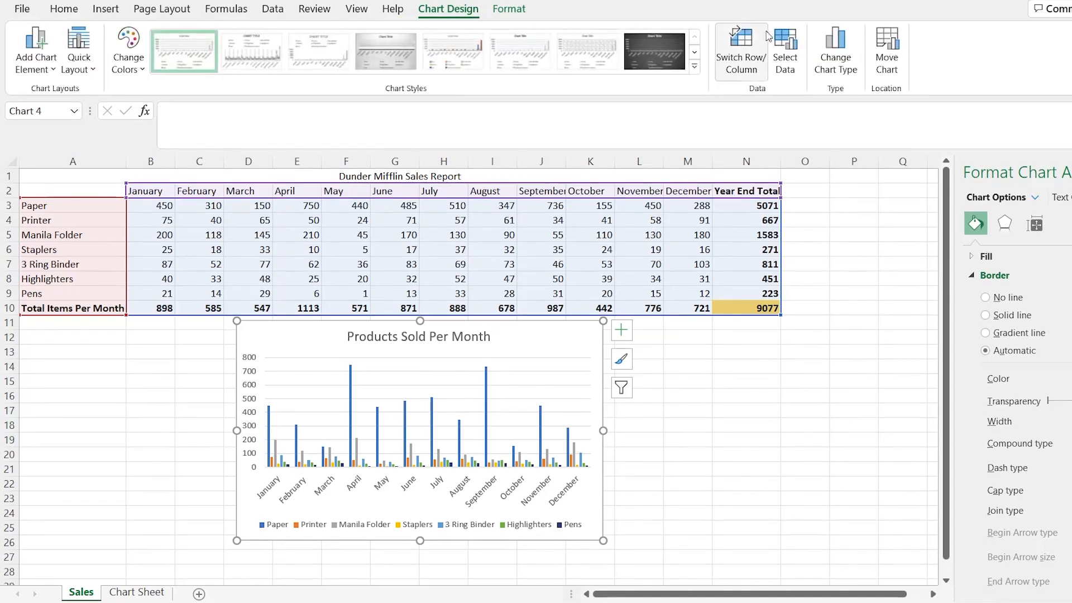
pyautogui.click(852, 77)
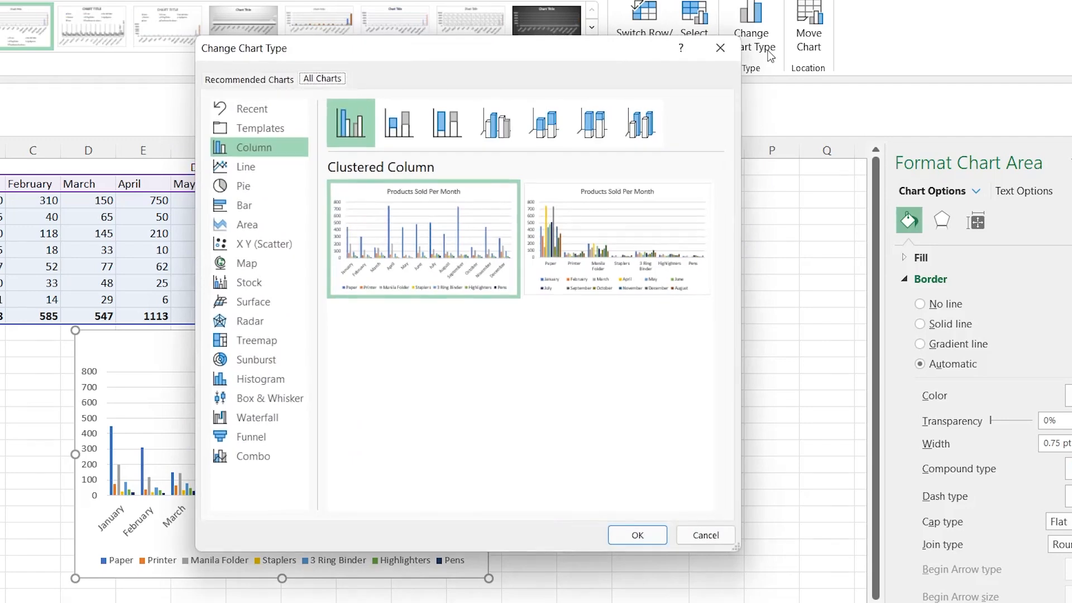
pyautogui.moveTo(560, 50); pyautogui.dragTo(849, 26)
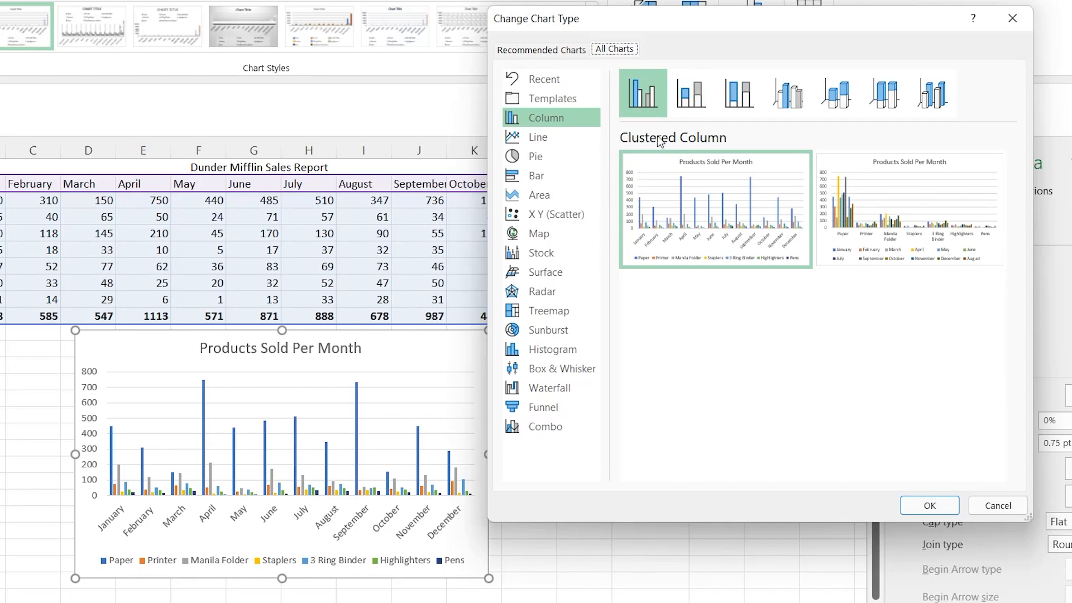
pyautogui.click(695, 97)
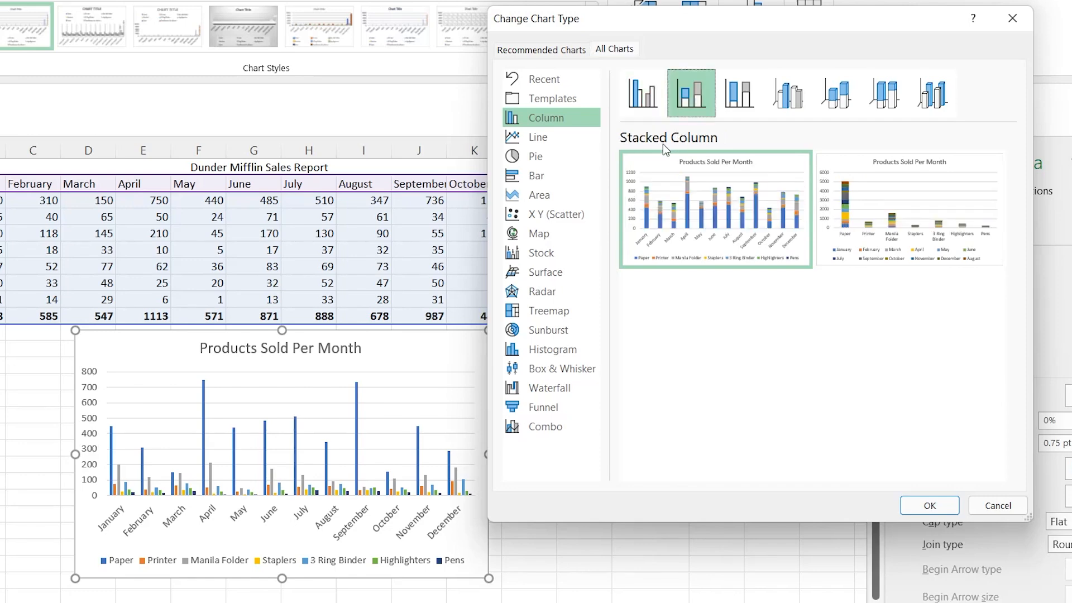
pyautogui.moveTo(686, 220)
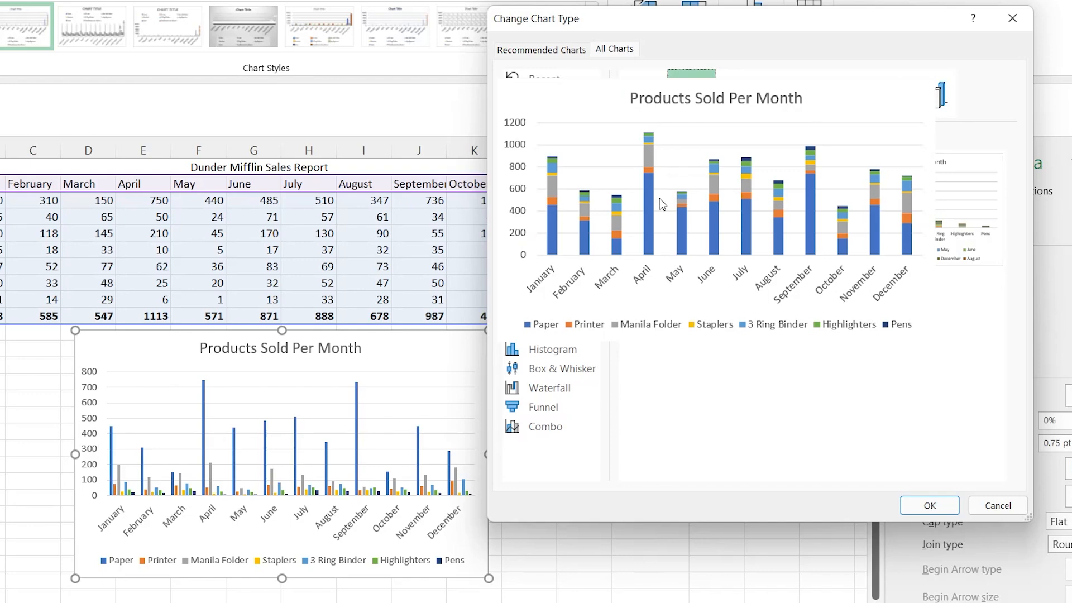
pyautogui.click(739, 93)
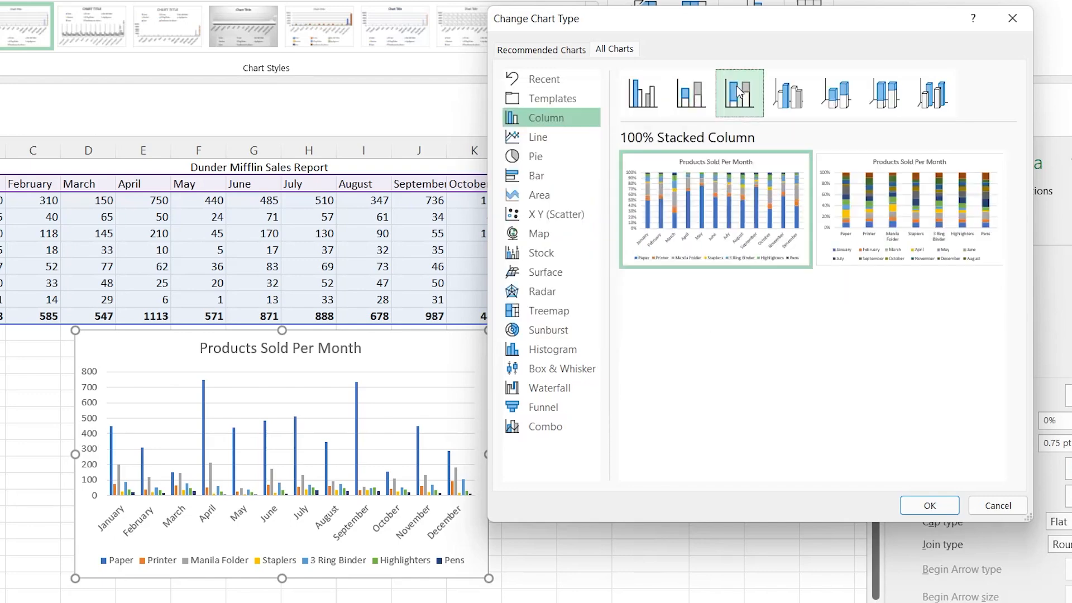
pyautogui.click(788, 95)
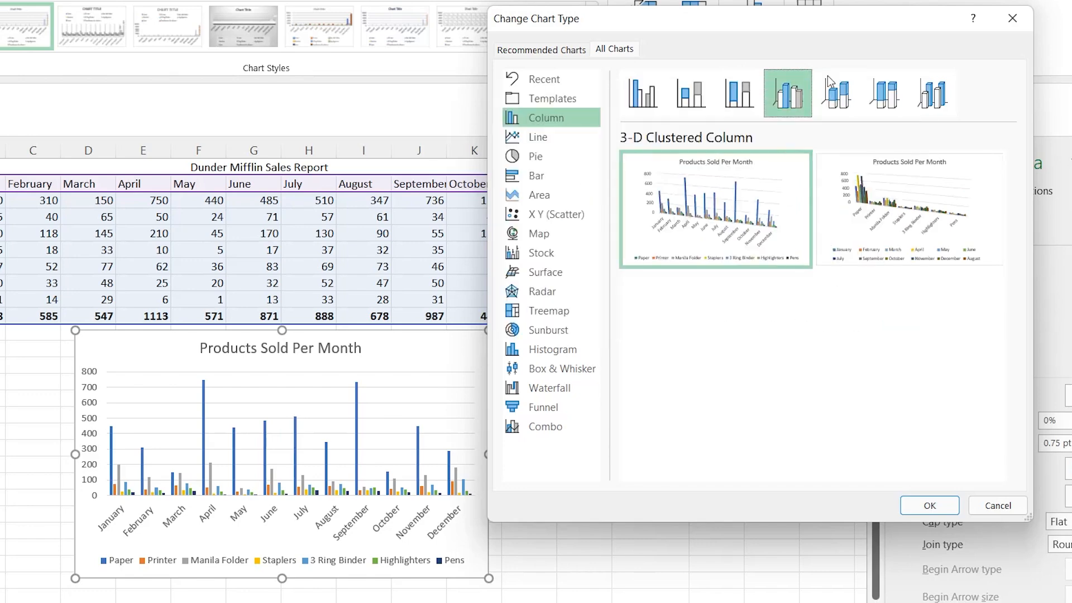
# - Change the chart on Sales to the 3-D Column type, using the layout with months along the axis
pyautogui.click(915, 92)
pyautogui.moveTo(728, 214)
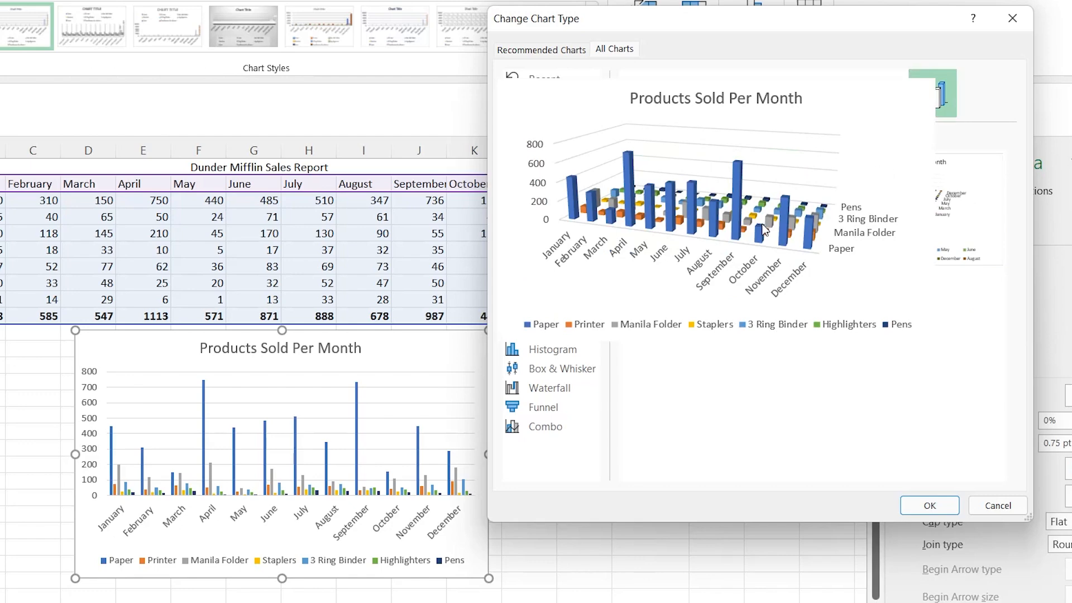
pyautogui.click(928, 505)
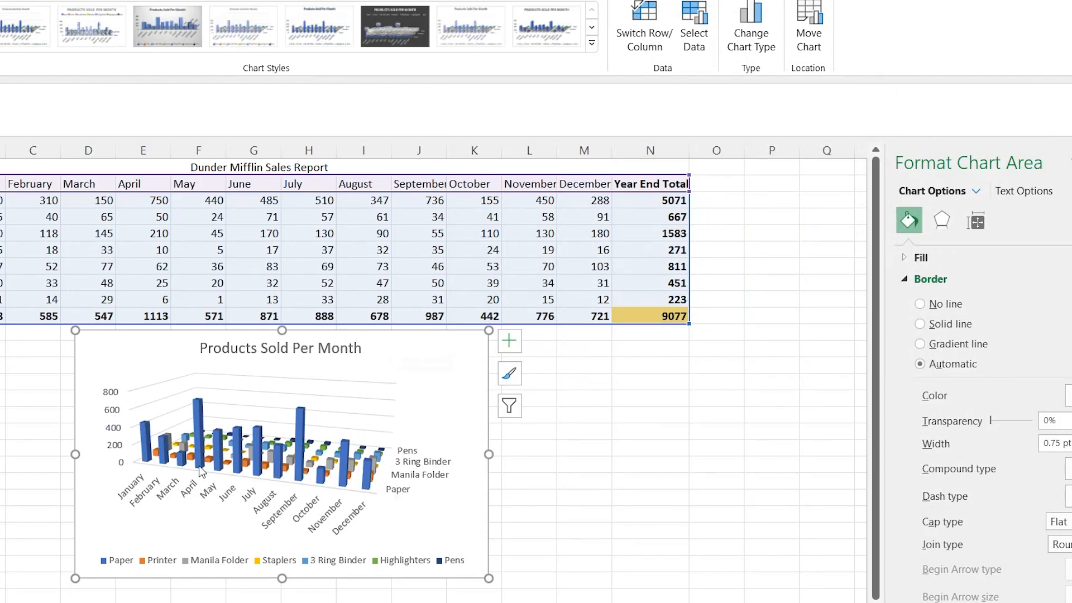
# - Paste a copy of the 3-D column chart into Chart Sheet at cell J2, beside the clustered column chart
pyautogui.moveTo(327, 473)
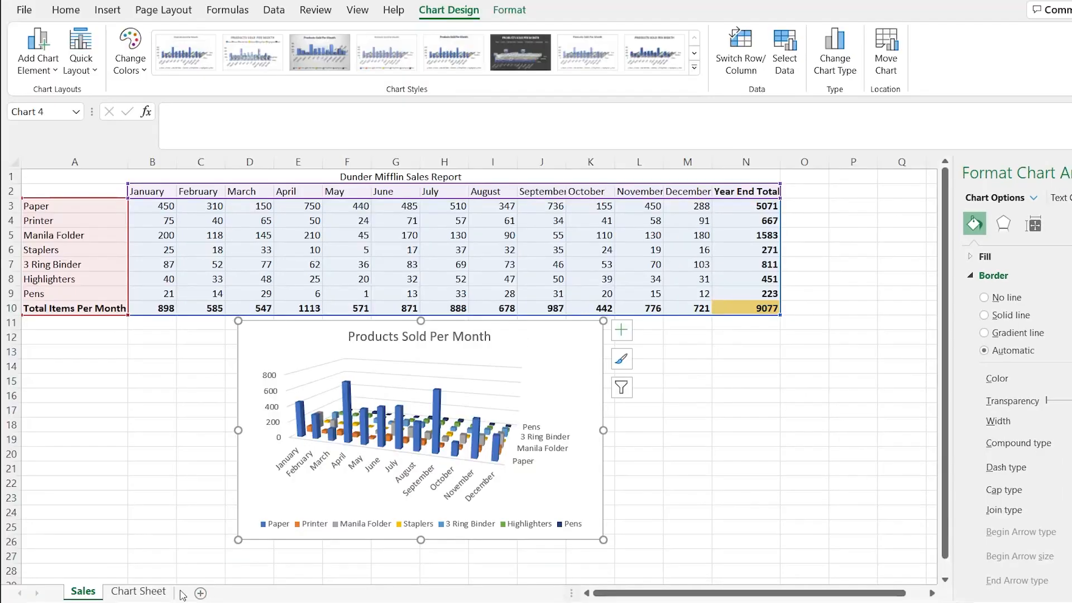
pyautogui.click(139, 591)
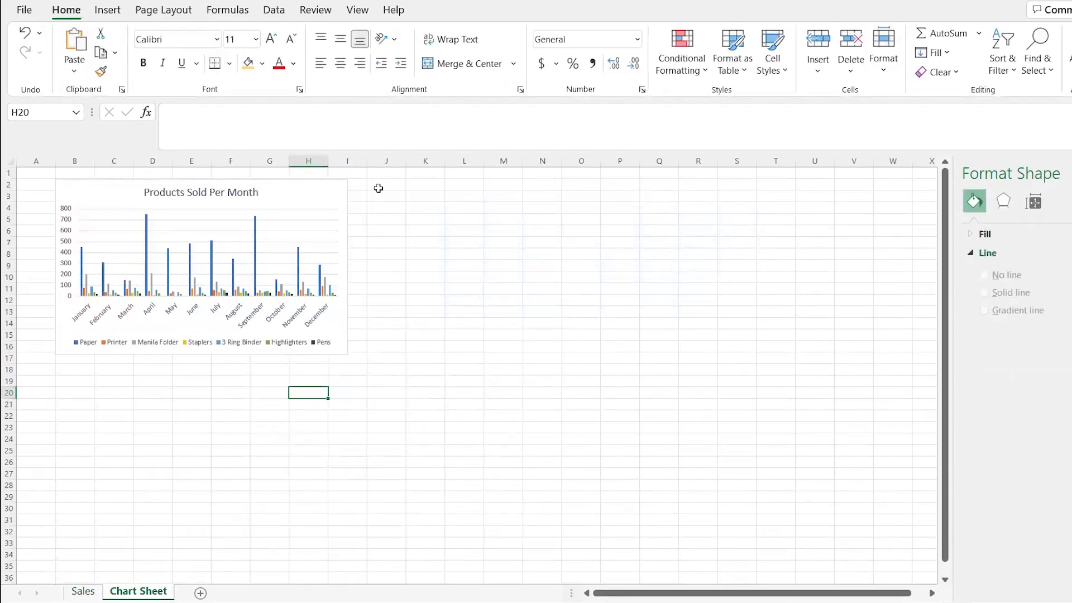
pyautogui.hotkey('ctrl', 'v')
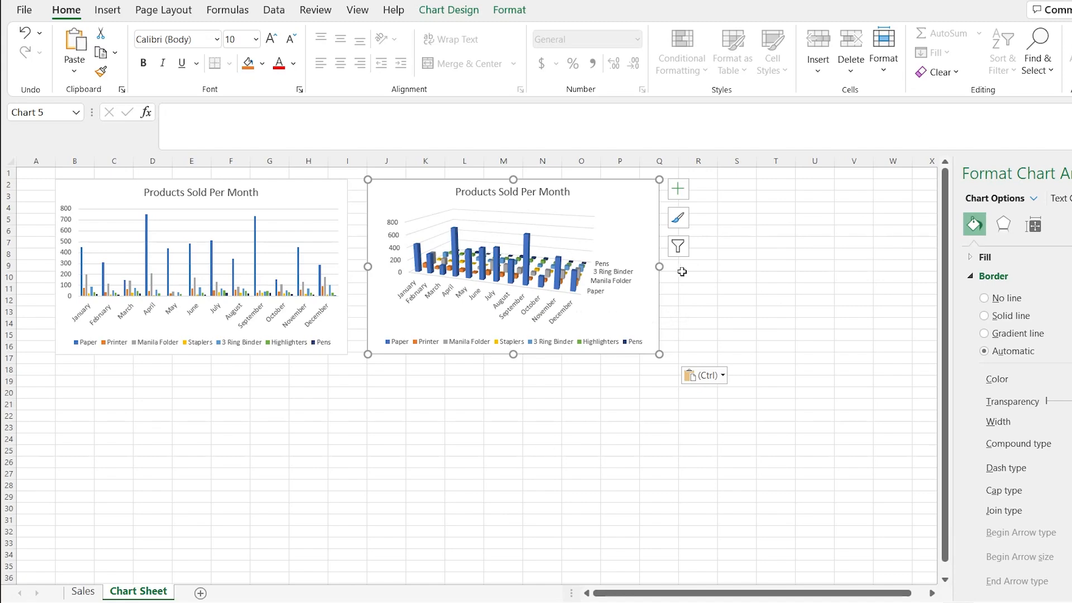
# - Preview the line chart variants for the chart on Sales, from basic, stacked and 100% stacked to marker and 3-D versions
pyautogui.click(83, 591)
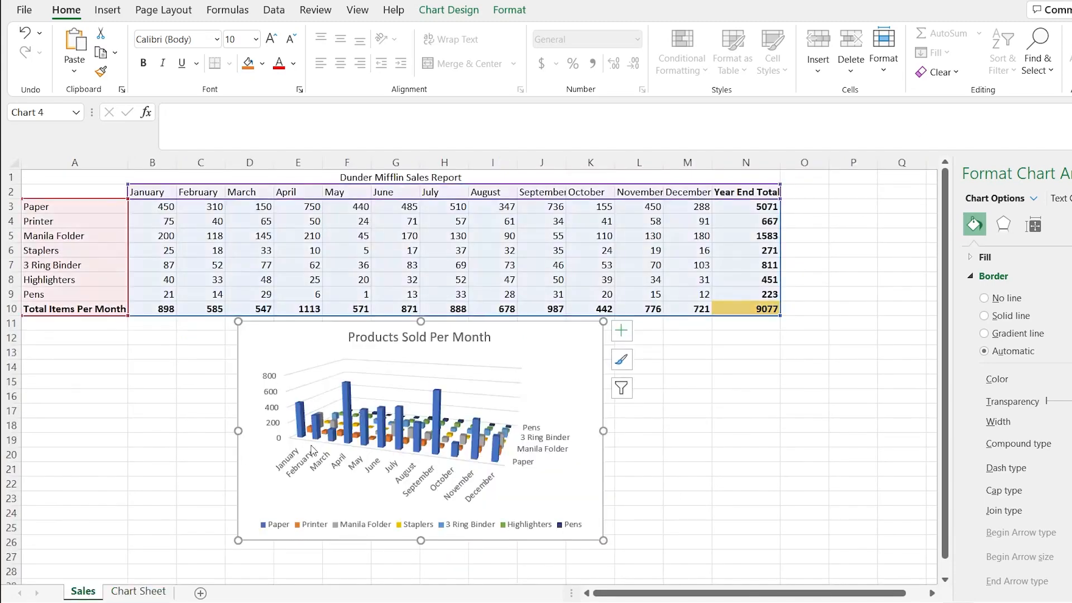
pyautogui.click(574, 362)
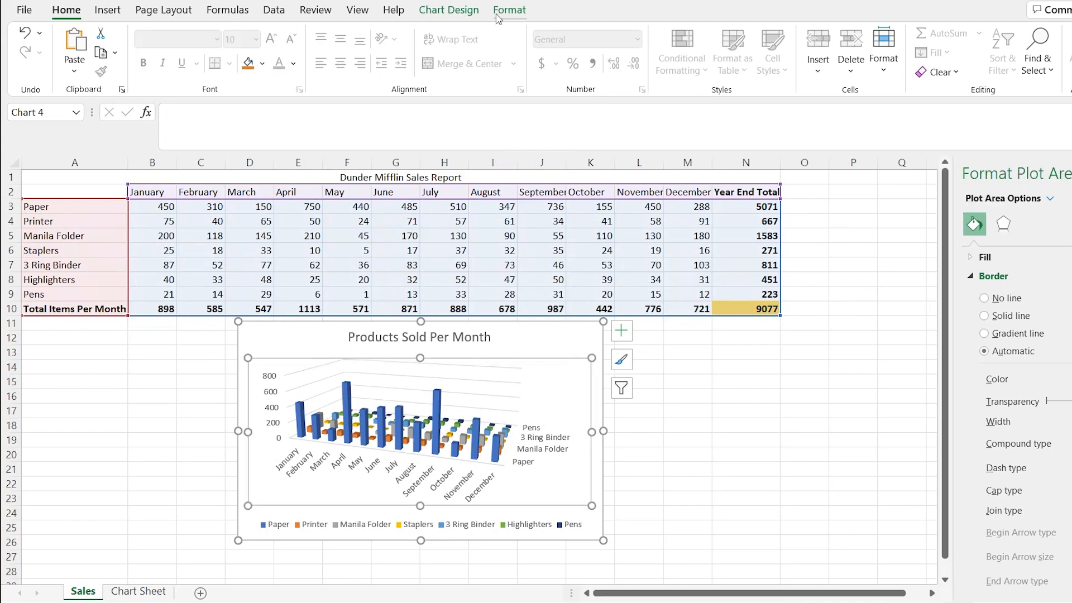
pyautogui.click(449, 12)
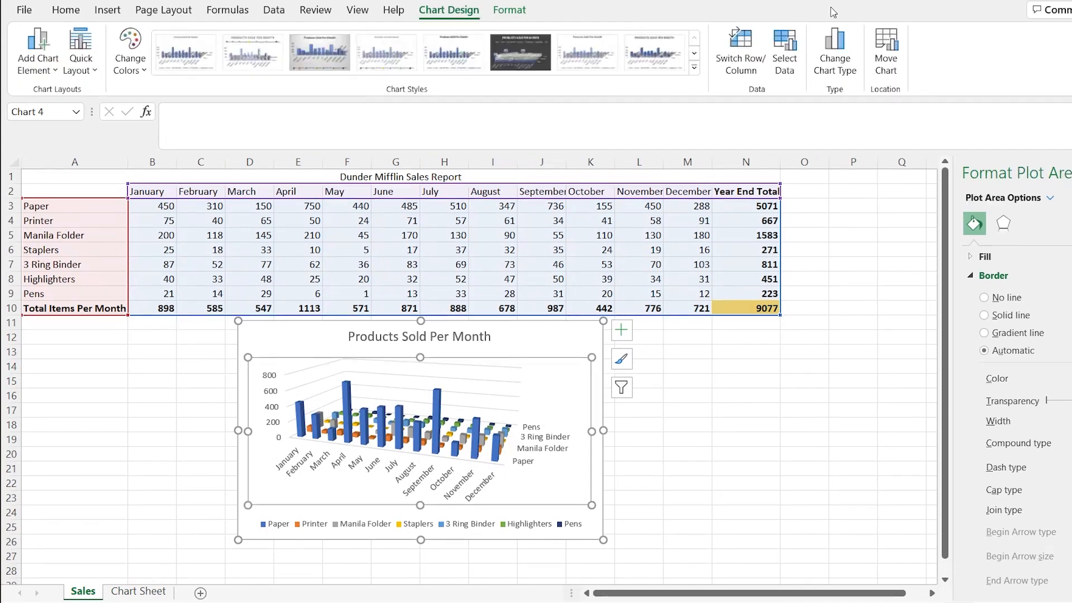
pyautogui.click(835, 51)
pyautogui.click(410, 186)
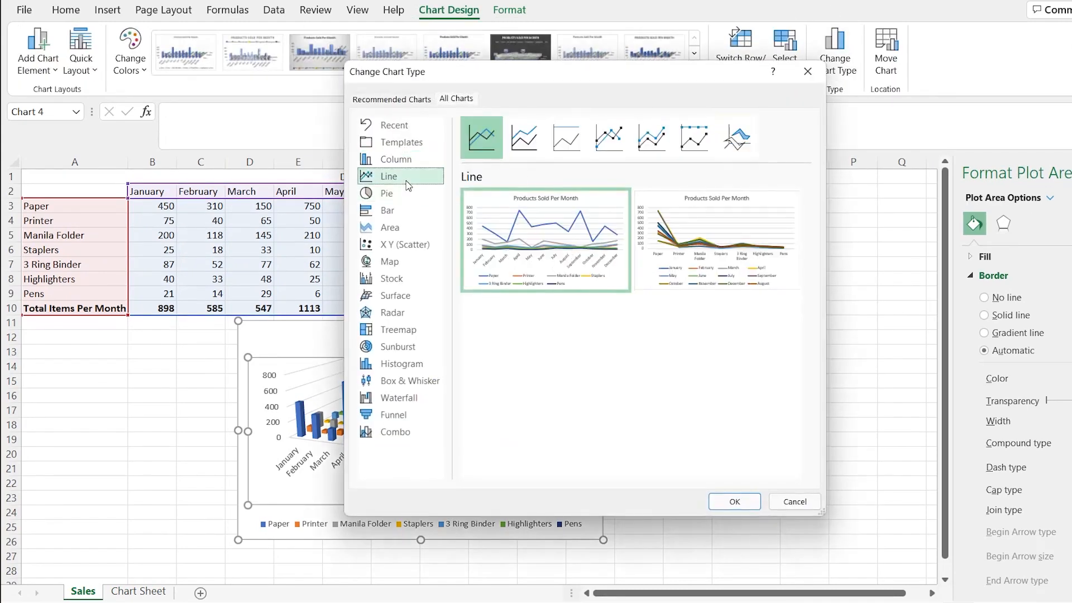
pyautogui.moveTo(509, 227)
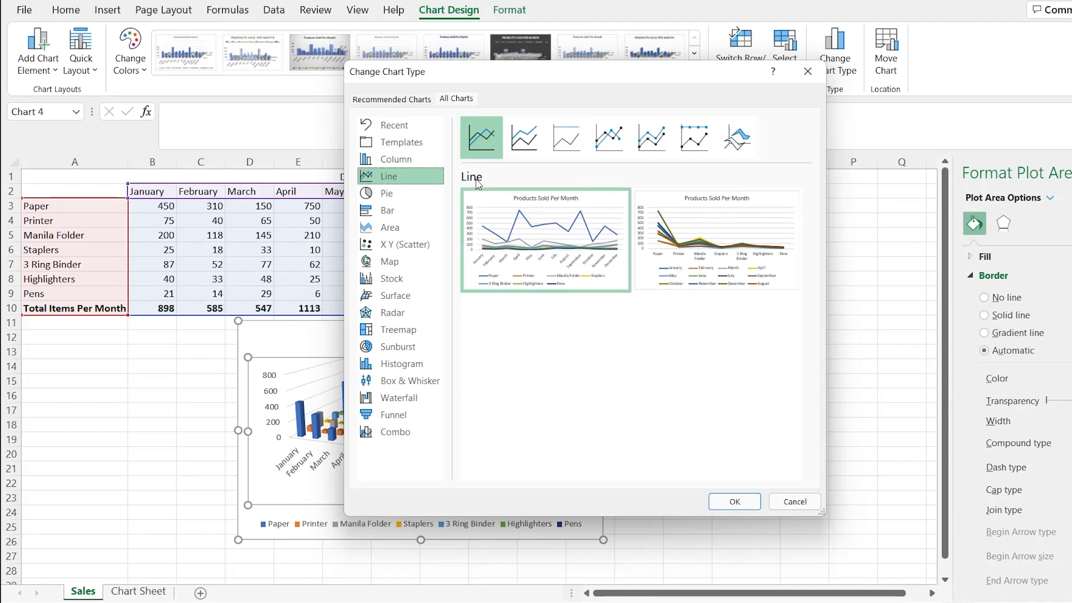
pyautogui.click(526, 144)
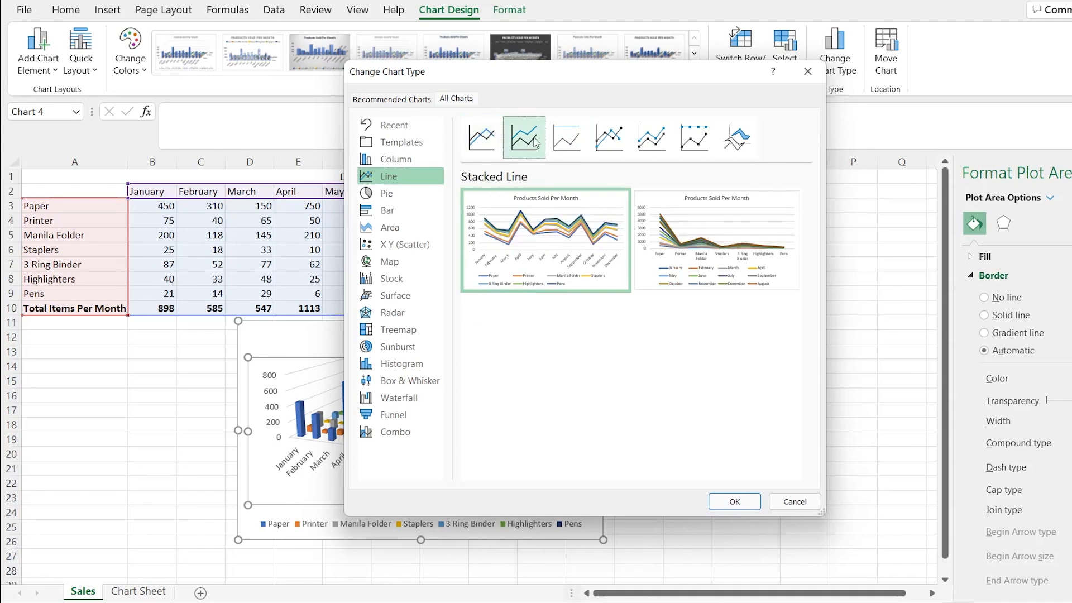
pyautogui.click(567, 139)
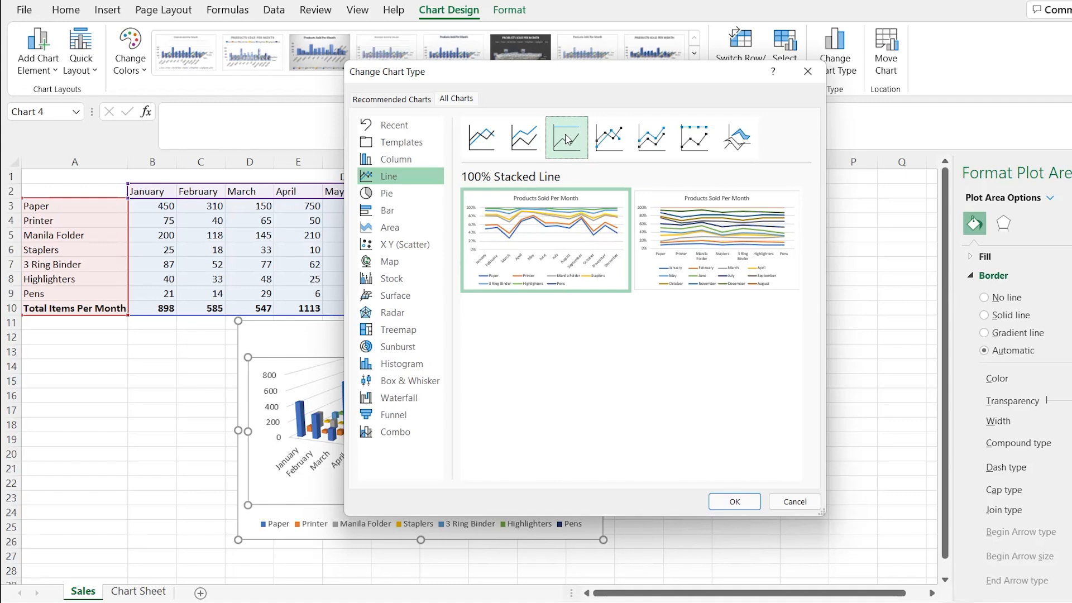
pyautogui.click(608, 139)
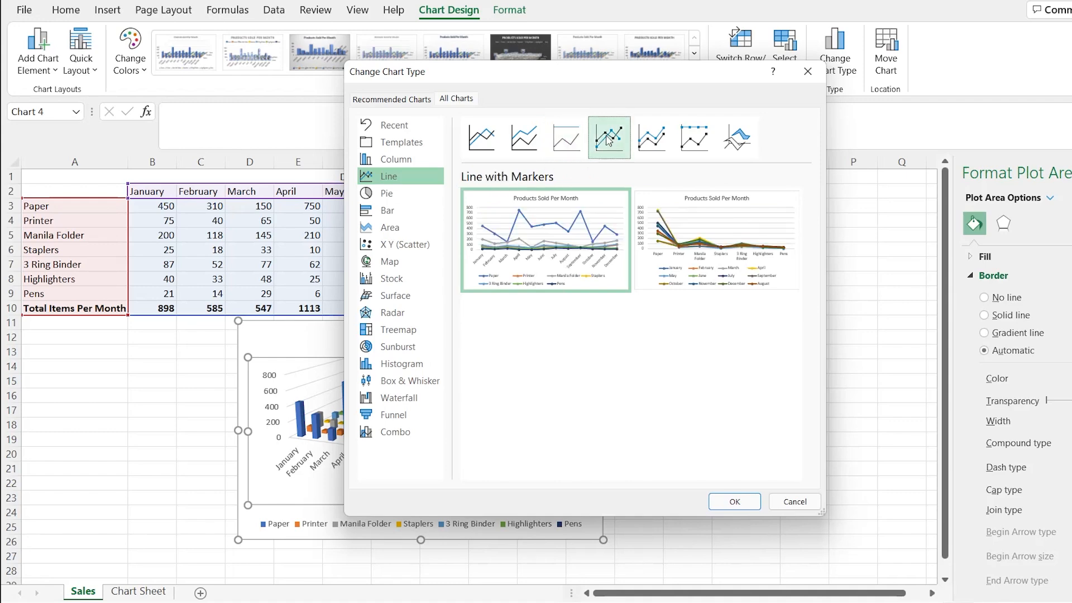
pyautogui.click(645, 141)
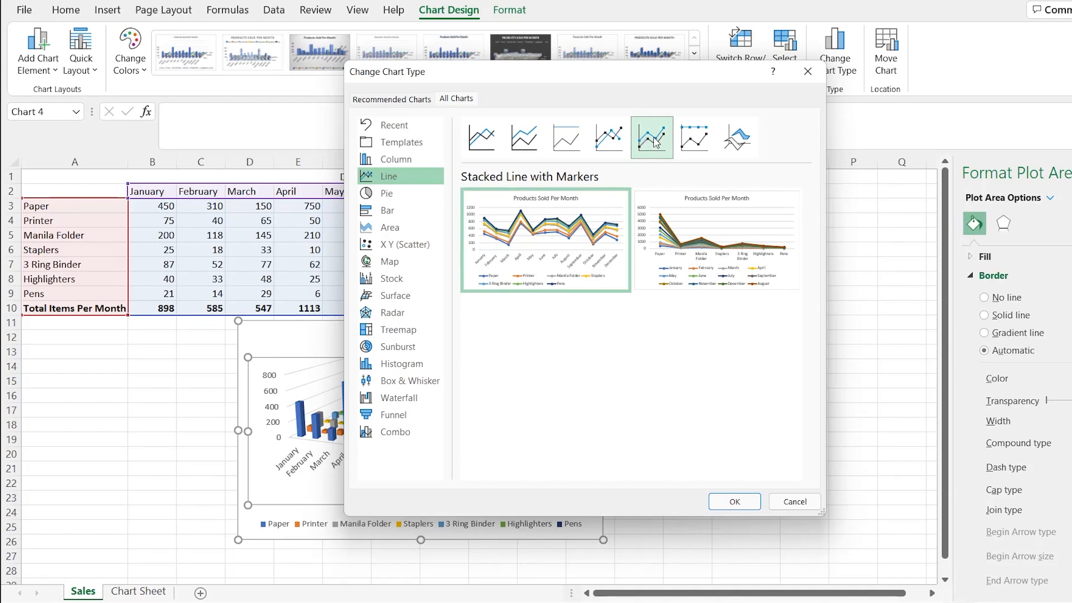
pyautogui.click(692, 141)
pyautogui.click(734, 141)
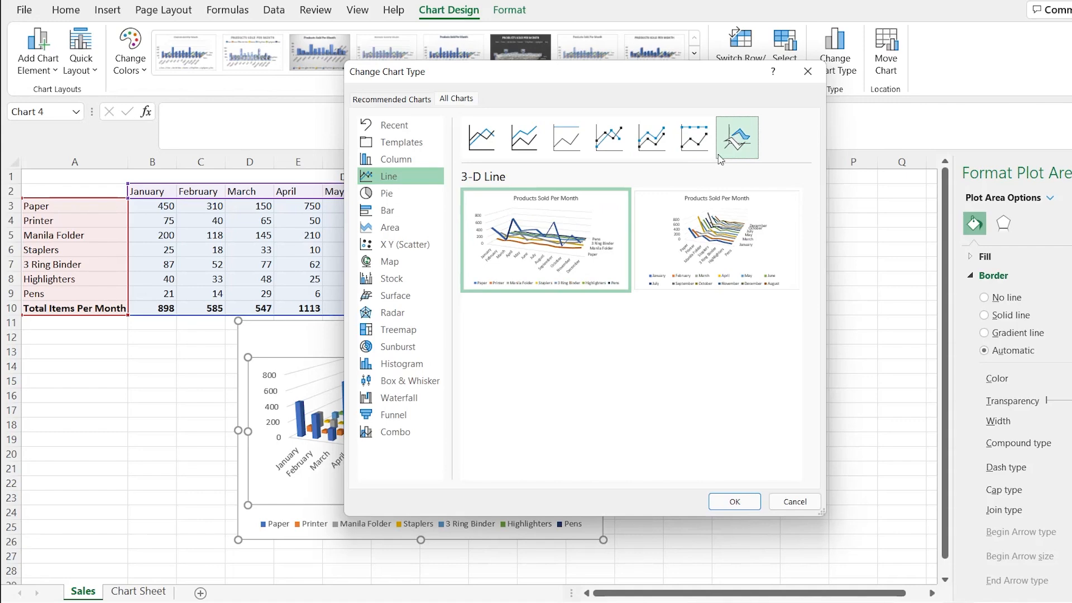
pyautogui.moveTo(725, 242)
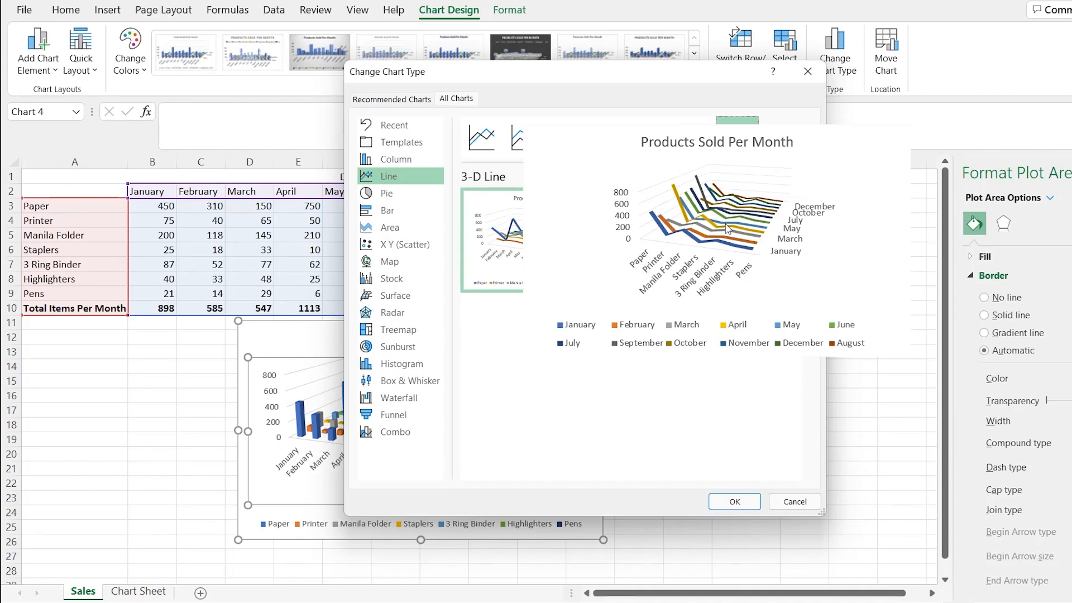
# - Change the chart on Sales to the basic Line type, using the layout with months along the axis
pyautogui.click(488, 153)
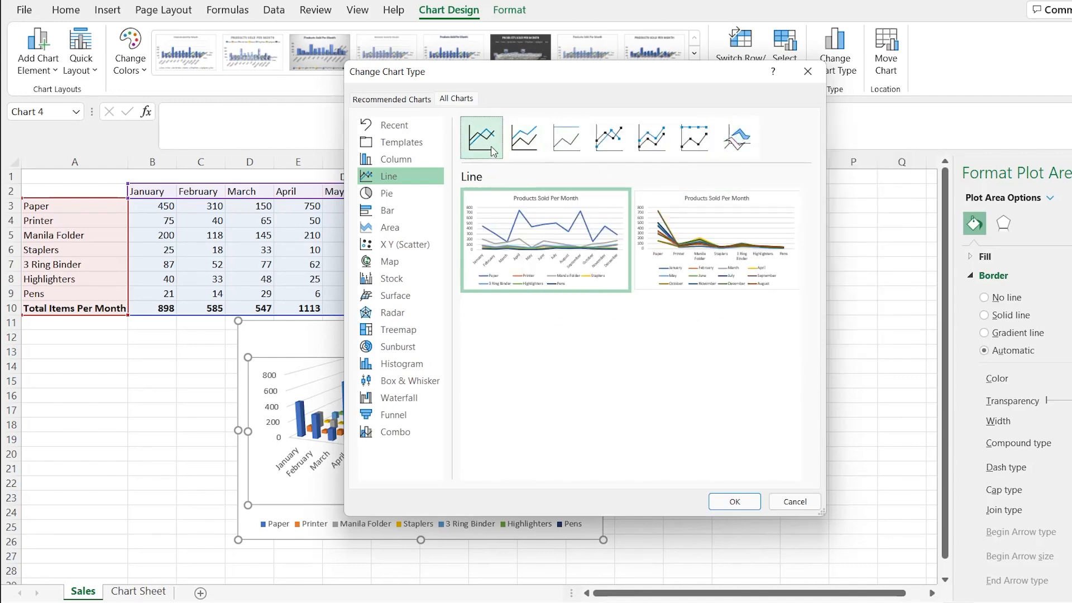
pyautogui.click(742, 501)
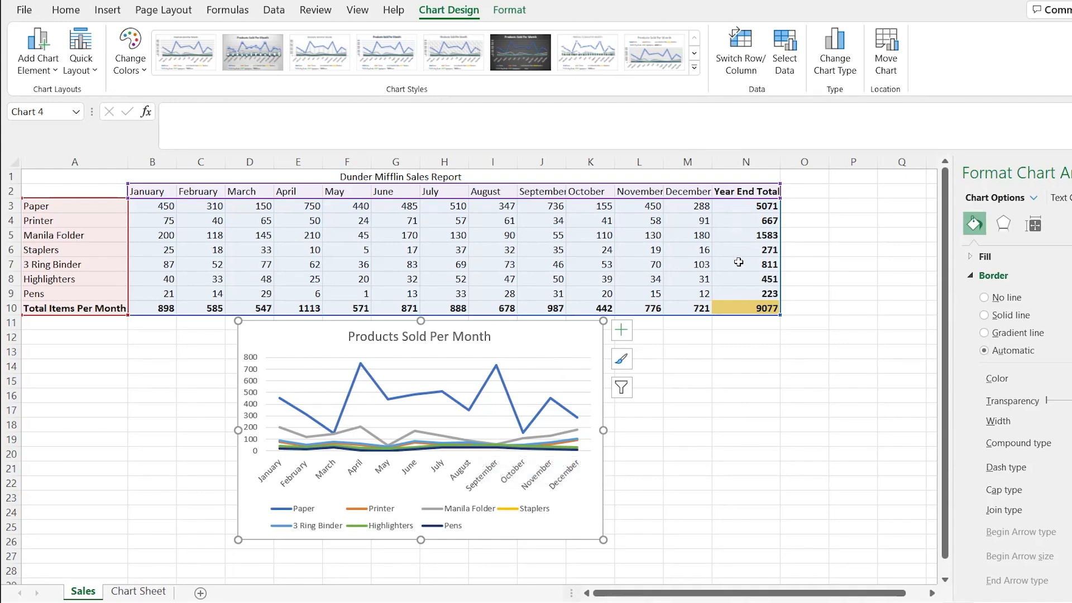
# - Filter the Printer, Staplers, Highlighters and Pens series out of the line chart on Sales
pyautogui.click(566, 380)
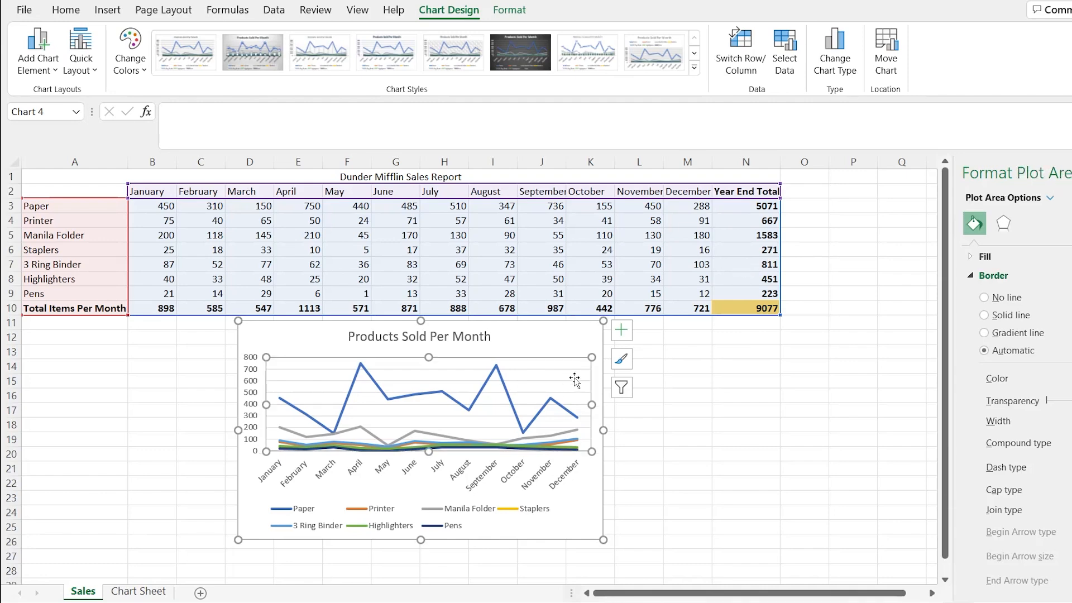
pyautogui.click(595, 353)
pyautogui.click(622, 388)
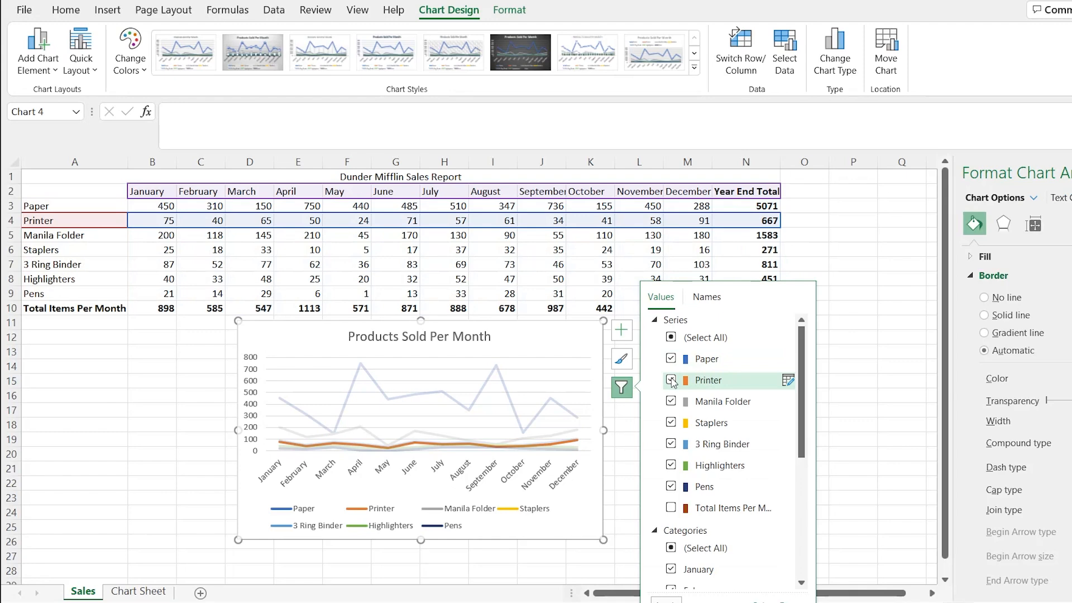
pyautogui.click(672, 380)
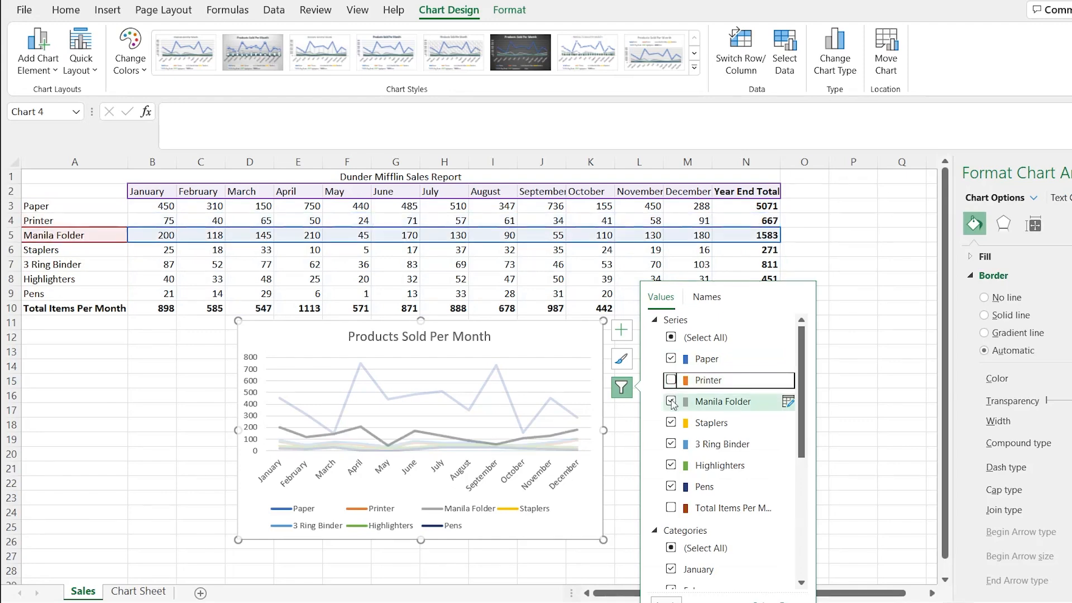
pyautogui.click(671, 422)
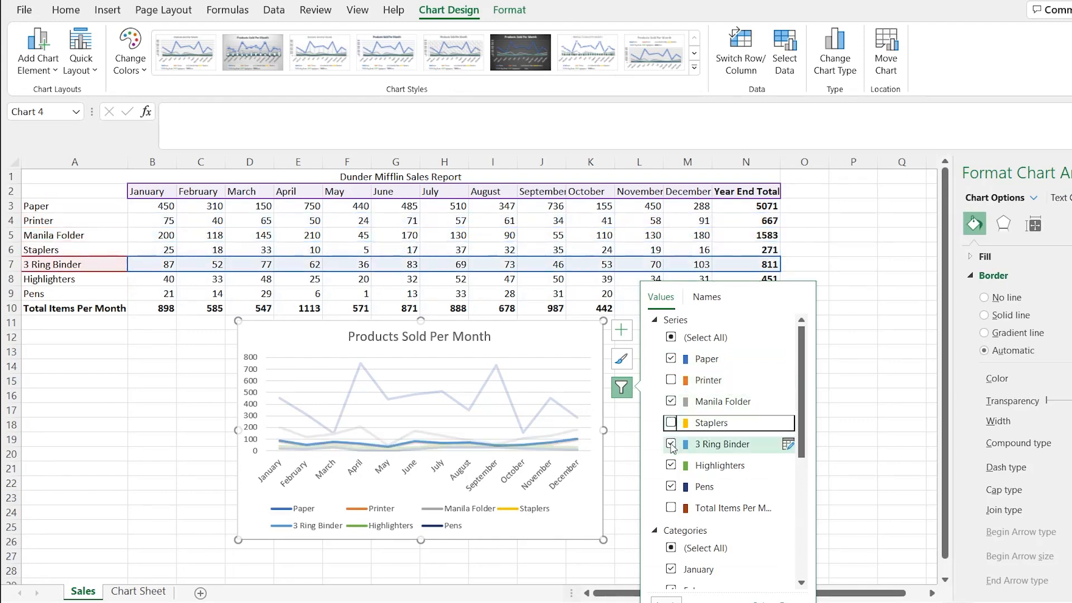
pyautogui.click(671, 465)
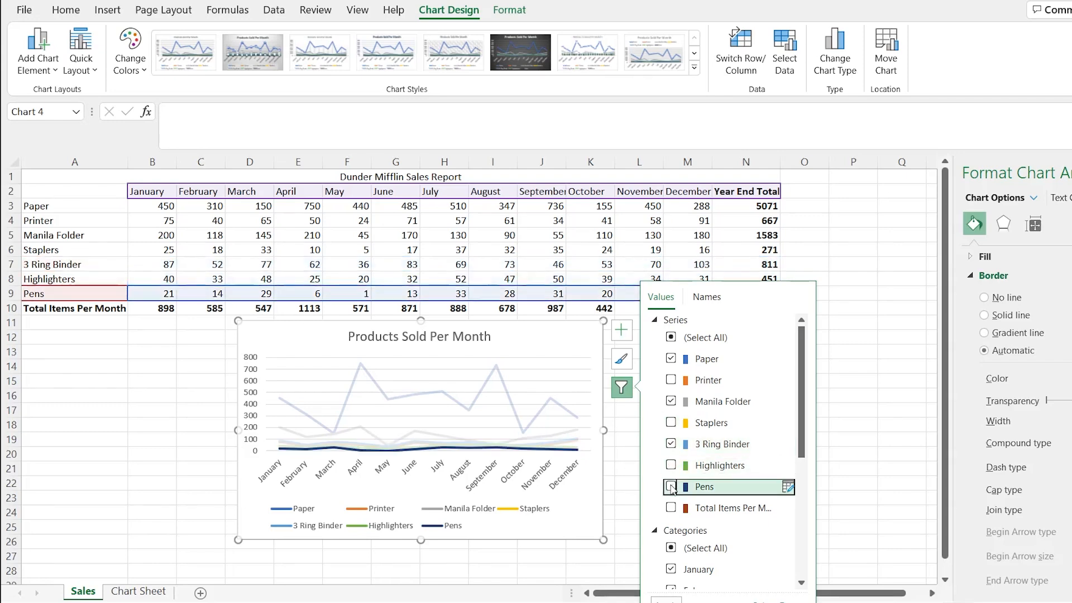
pyautogui.click(666, 601)
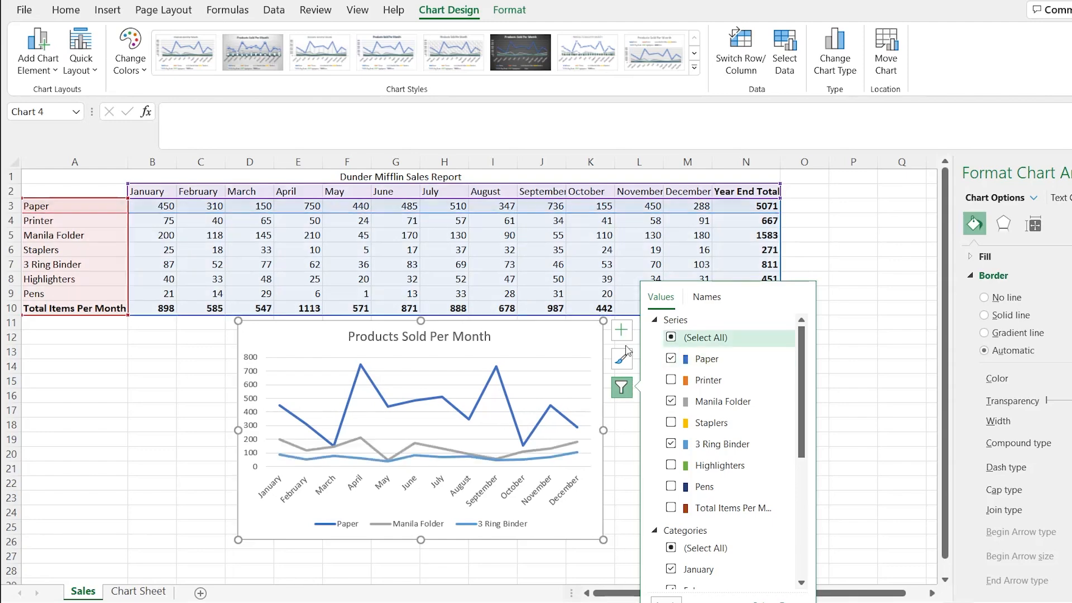
pyautogui.click(540, 341)
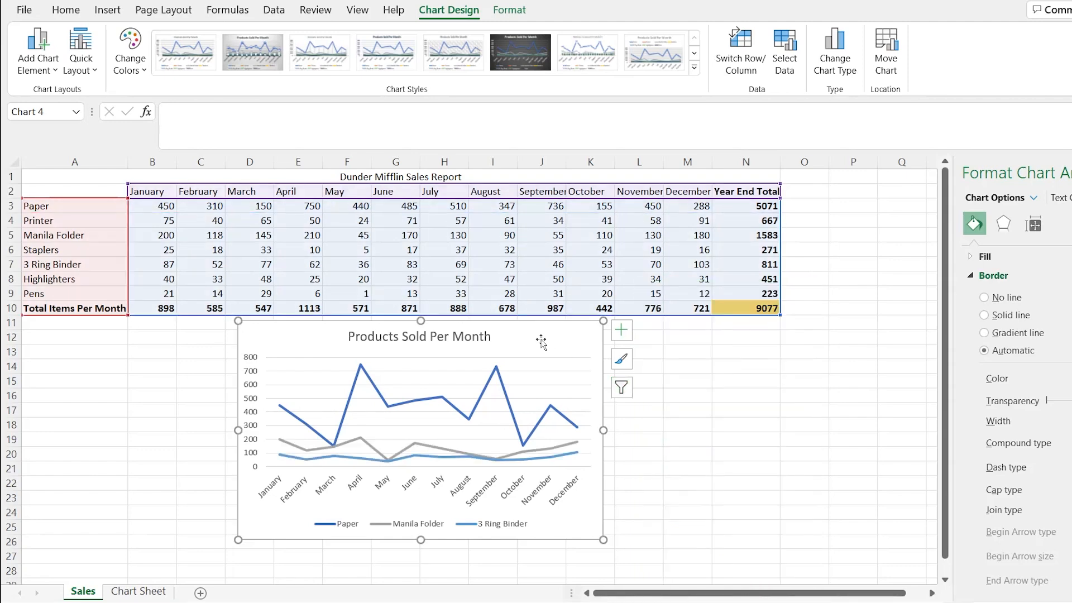
# - Paste a copy of the filtered line chart into Chart Sheet at cell B18, below the clustered column chart
pyautogui.click(139, 594)
pyautogui.click(76, 368)
pyautogui.hotkey('ctrl', 'v')
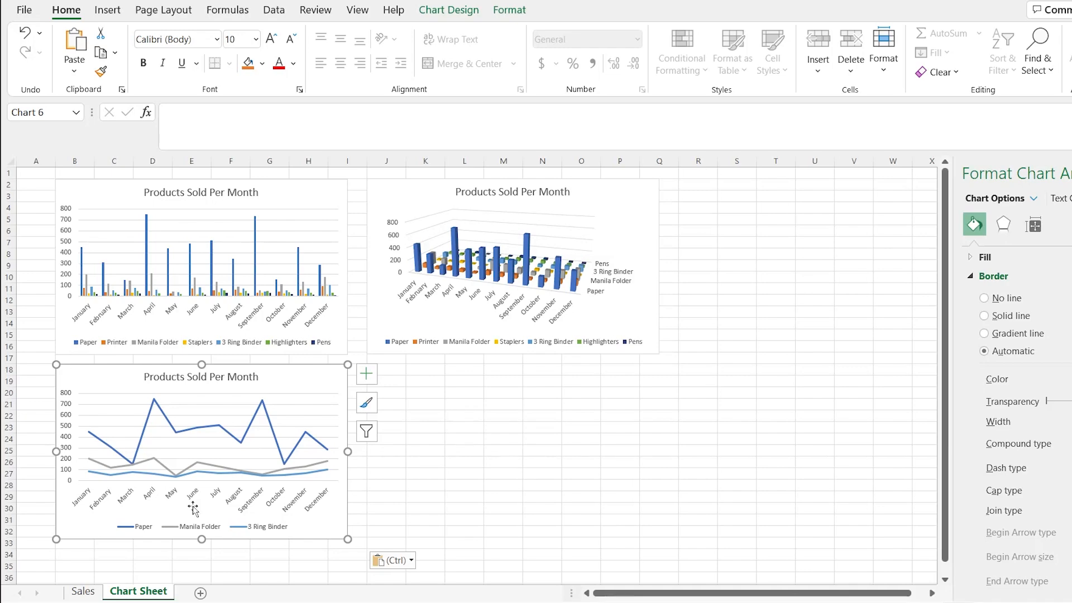
# - Recolour the line chart on Sales with the monochromatic orange palette
pyautogui.click(86, 593)
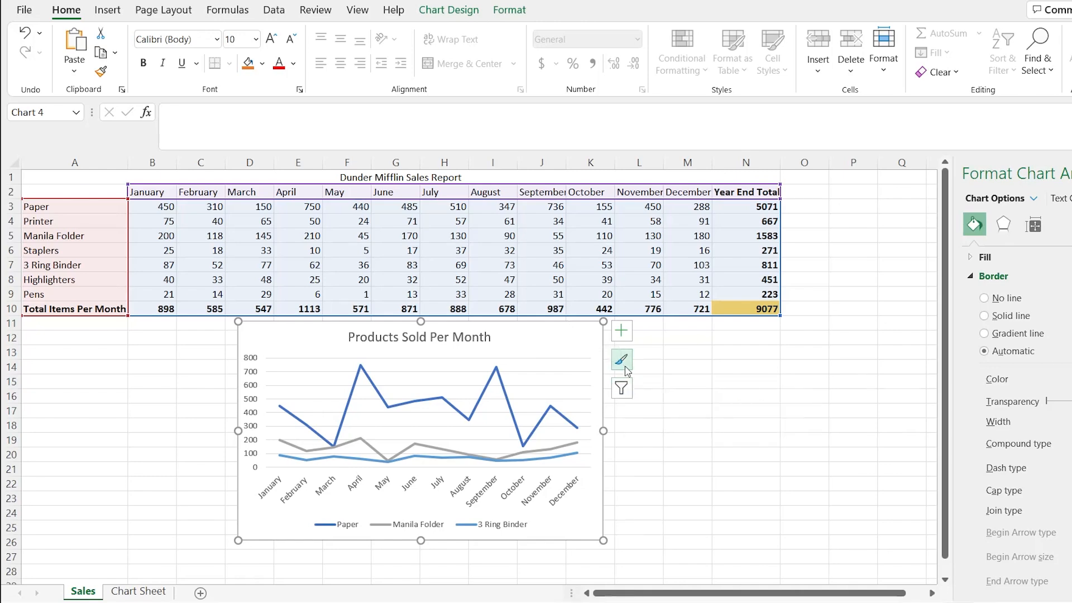
pyautogui.click(627, 364)
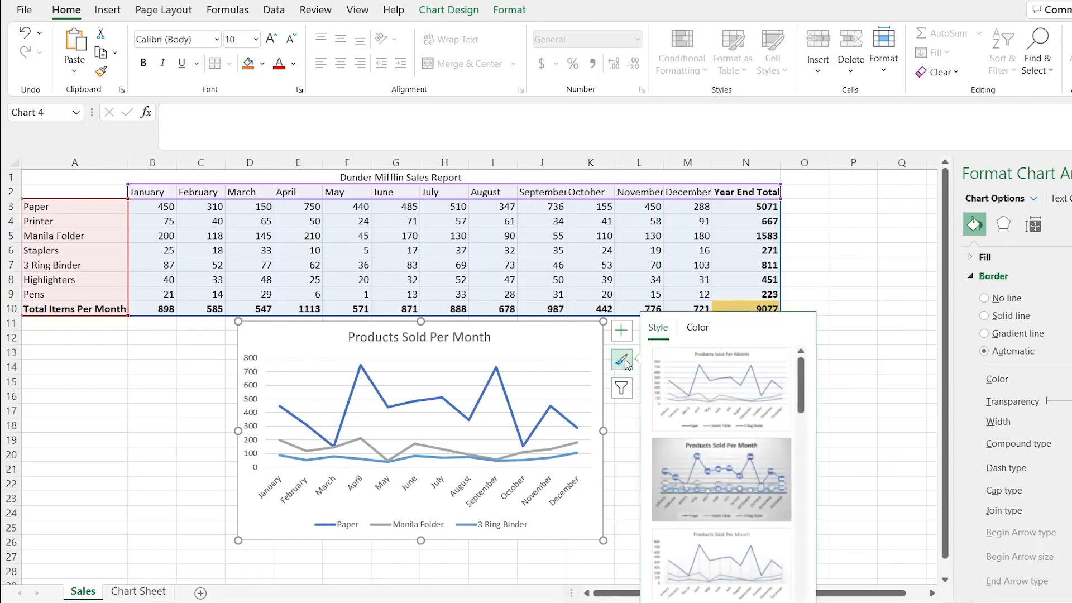
pyautogui.click(698, 329)
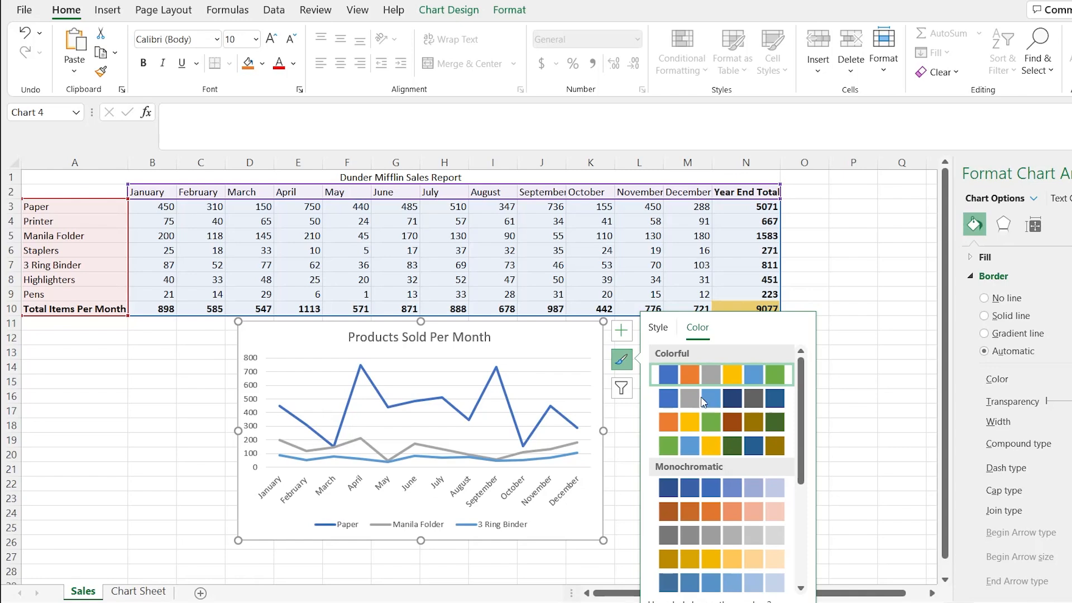
pyautogui.click(722, 494)
pyautogui.click(720, 513)
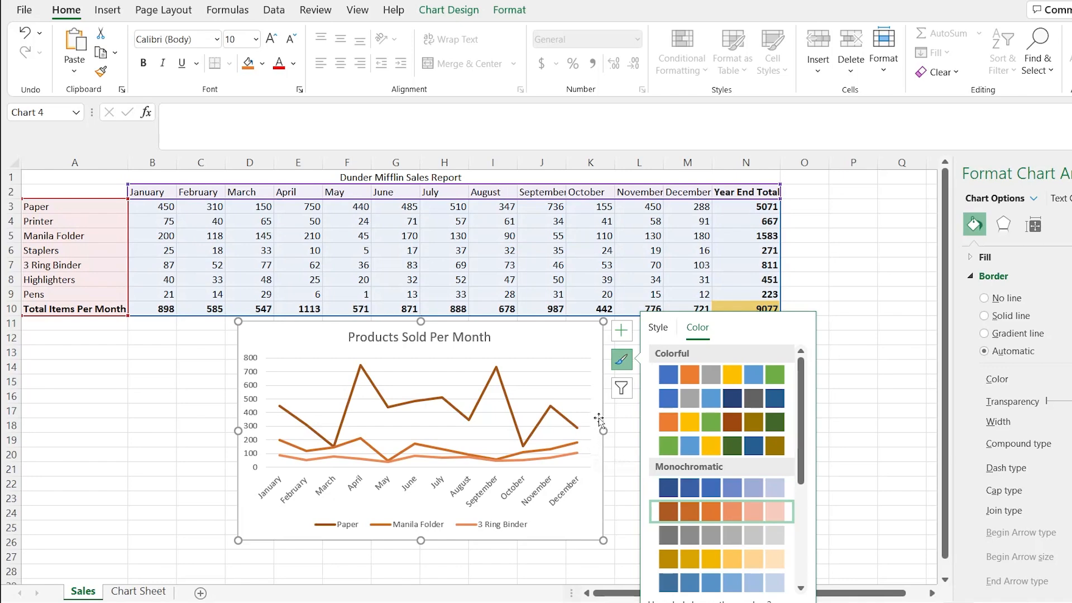
# - Bring the Printer, Staplers, Highlighters, Pens and Total Items Per Month series into the line chart on Sales
pyautogui.click(622, 389)
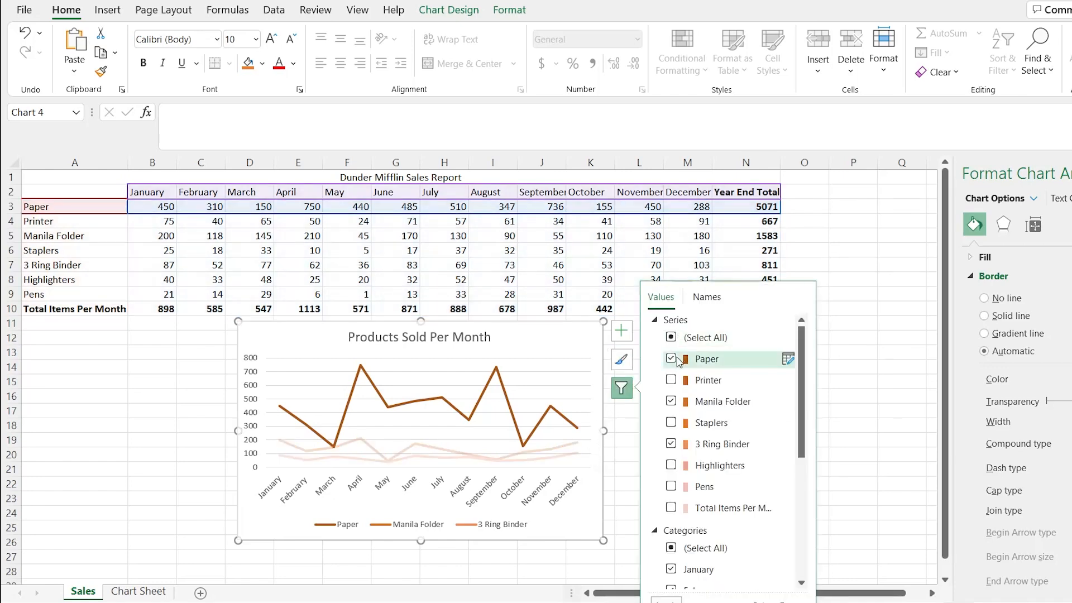
pyautogui.click(671, 507)
pyautogui.click(671, 486)
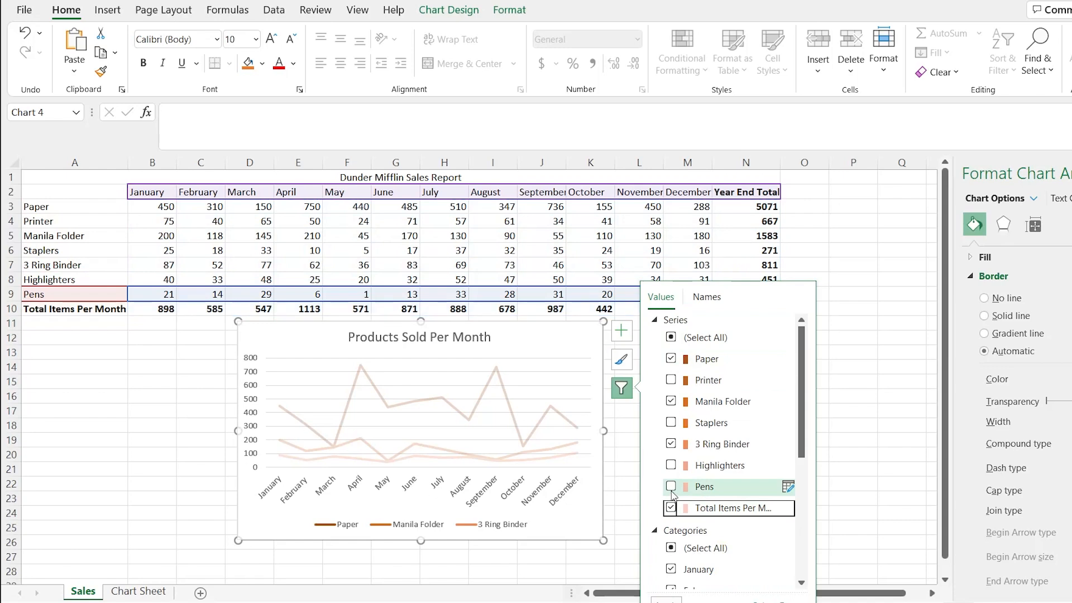
pyautogui.click(671, 465)
pyautogui.click(671, 423)
pyautogui.click(671, 379)
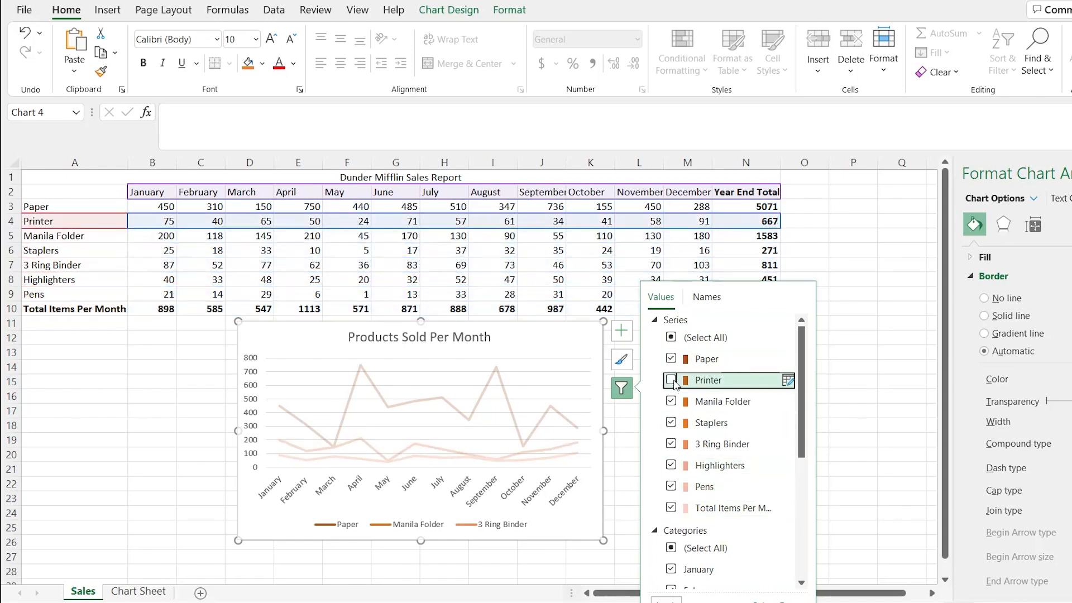
pyautogui.click(666, 599)
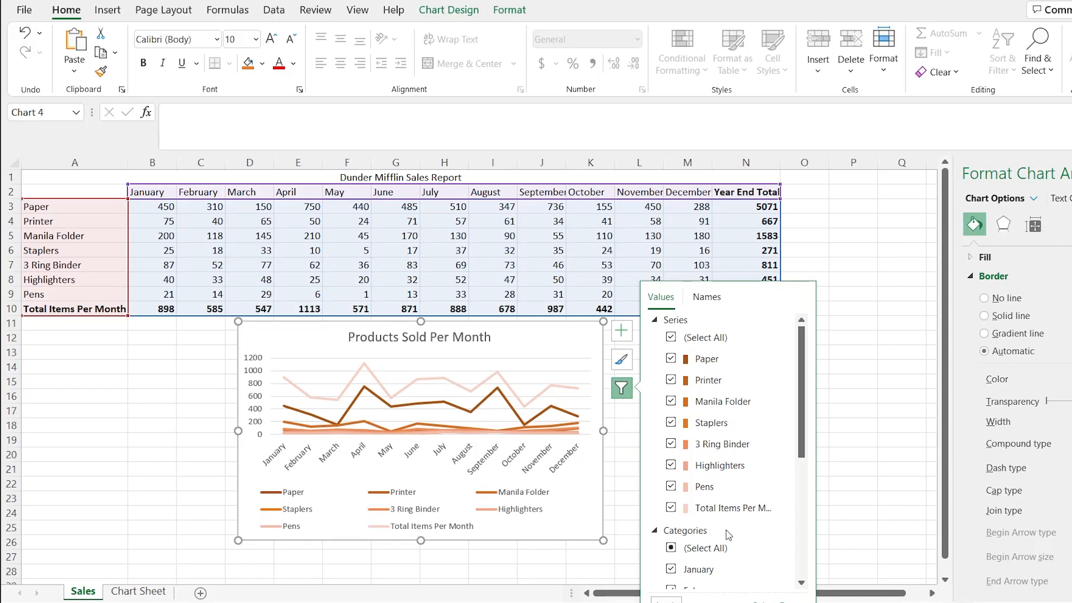
# - Try several colourful and monochromatic palettes on the line chart and settle on the colourful green, blue and gold one
pyautogui.click(623, 364)
pyautogui.click(697, 327)
pyautogui.click(714, 424)
pyautogui.click(716, 400)
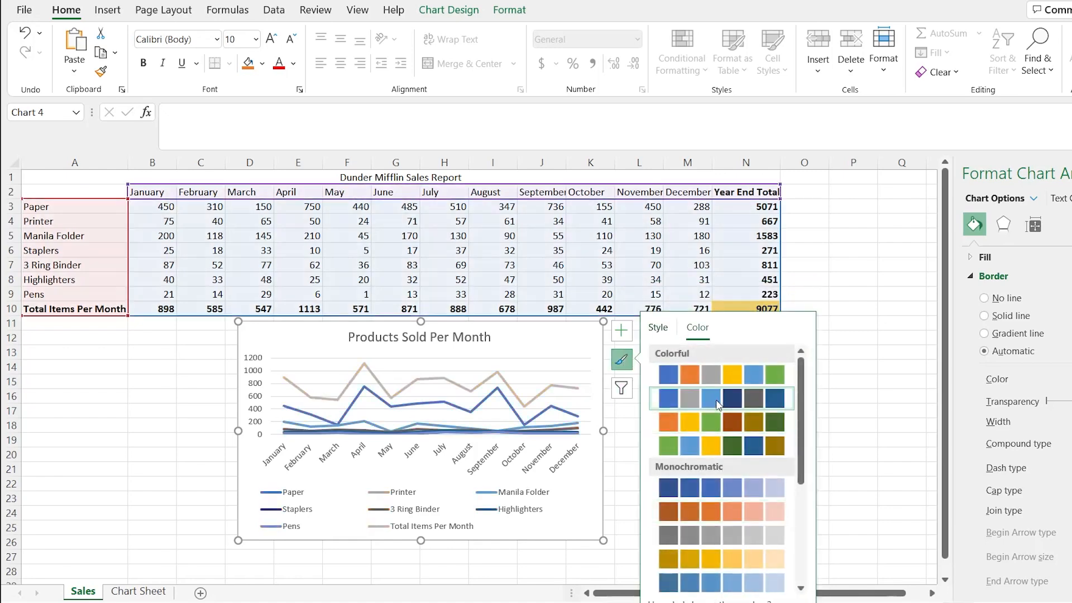
pyautogui.click(715, 377)
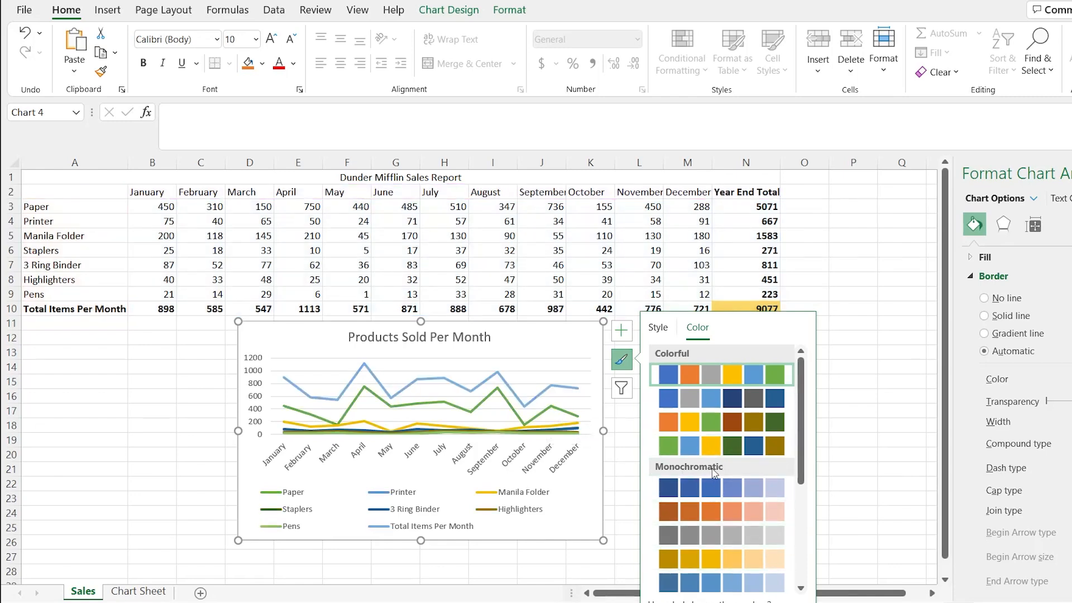
pyautogui.click(723, 540)
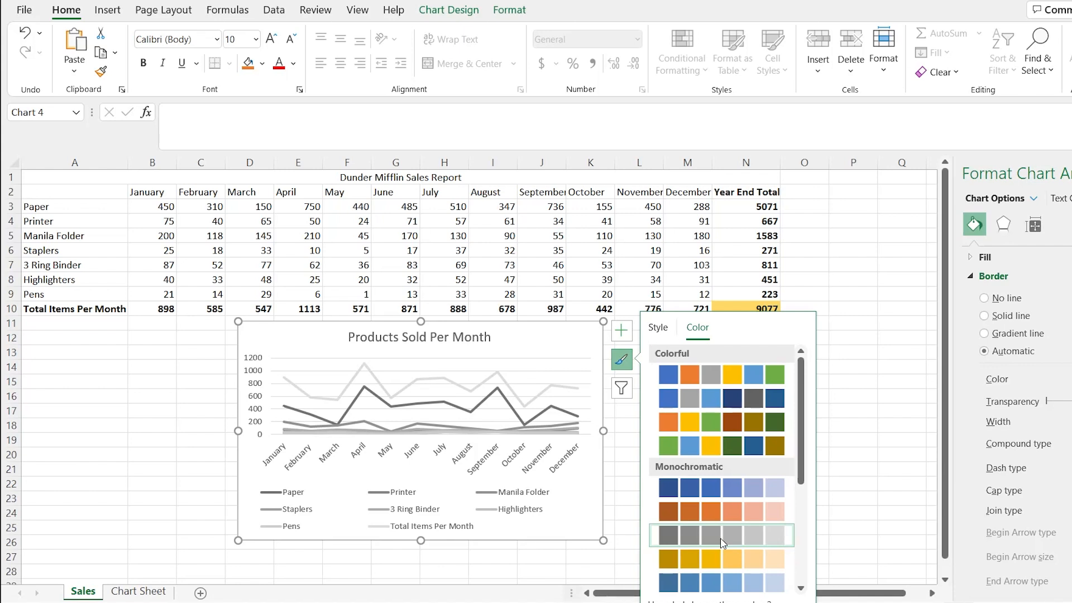
pyautogui.click(728, 381)
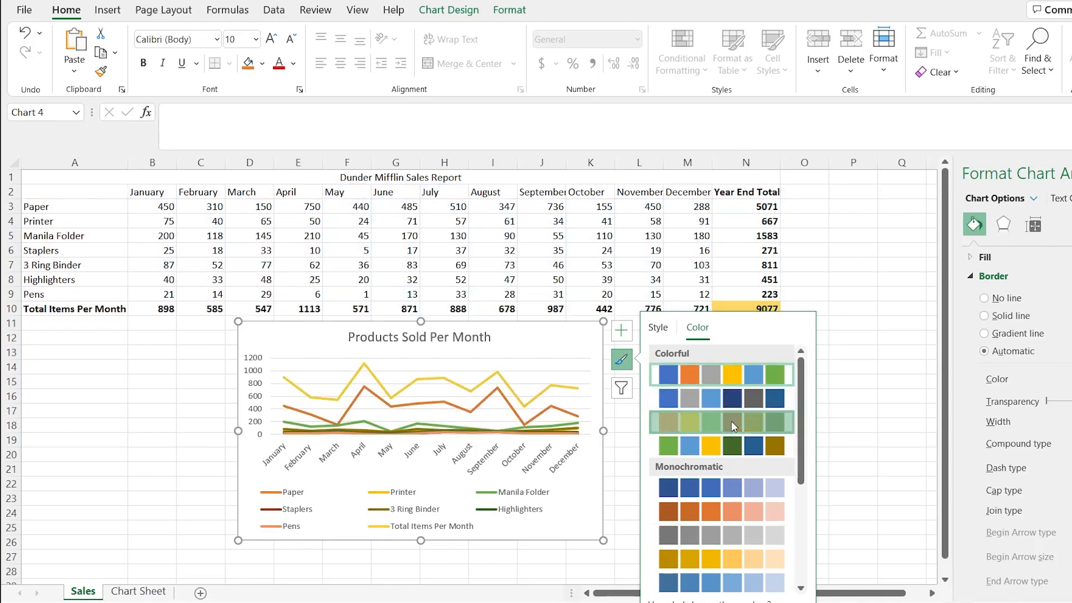
pyautogui.click(733, 425)
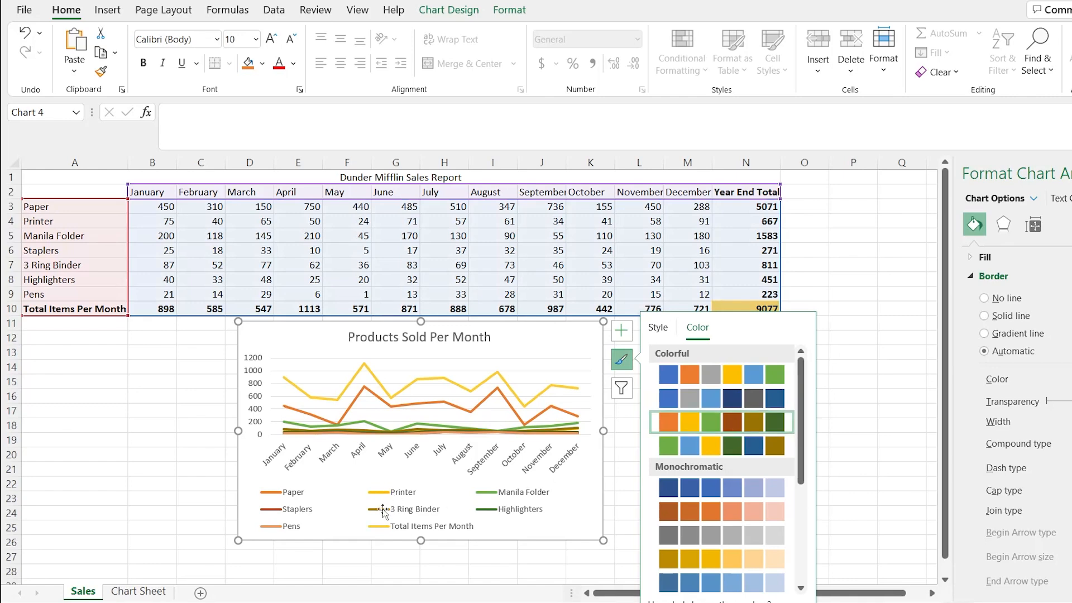
pyautogui.click(759, 447)
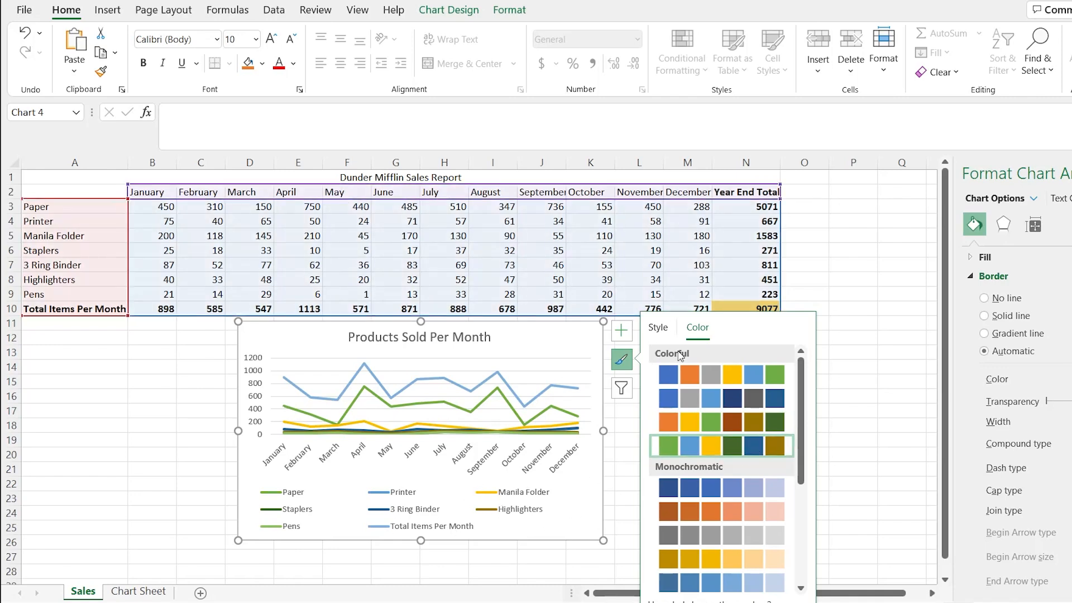
# - Add data labels to all series of the line chart on Sales
pyautogui.click(621, 360)
pyautogui.click(624, 335)
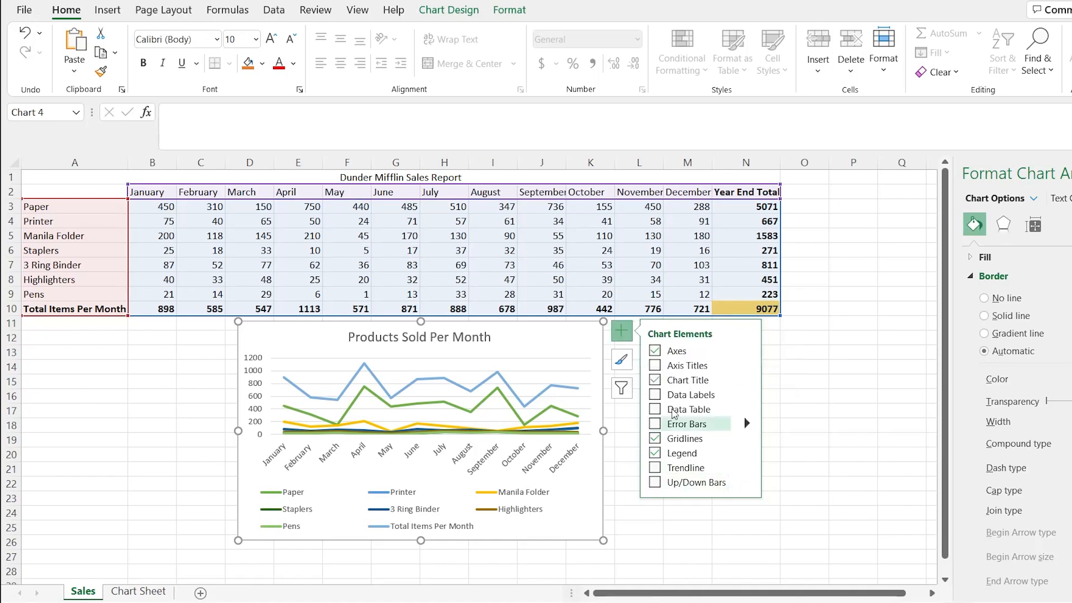
pyautogui.click(655, 395)
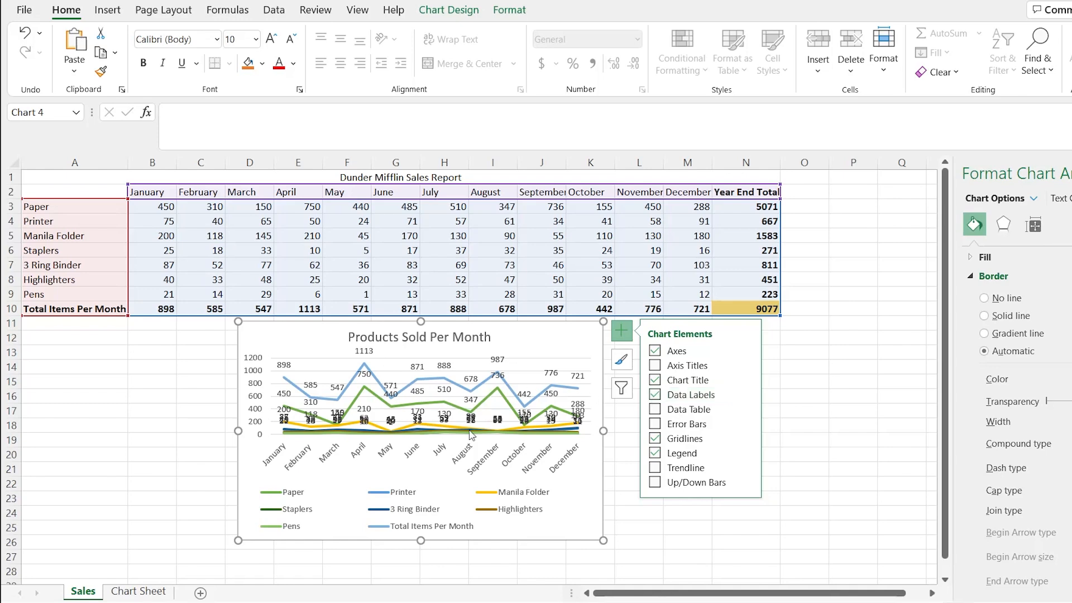
# - Filter the line chart to Paper, Manila Folder and 3 Ring Binder, excluding the other products and Total Items Per Month
pyautogui.click(621, 388)
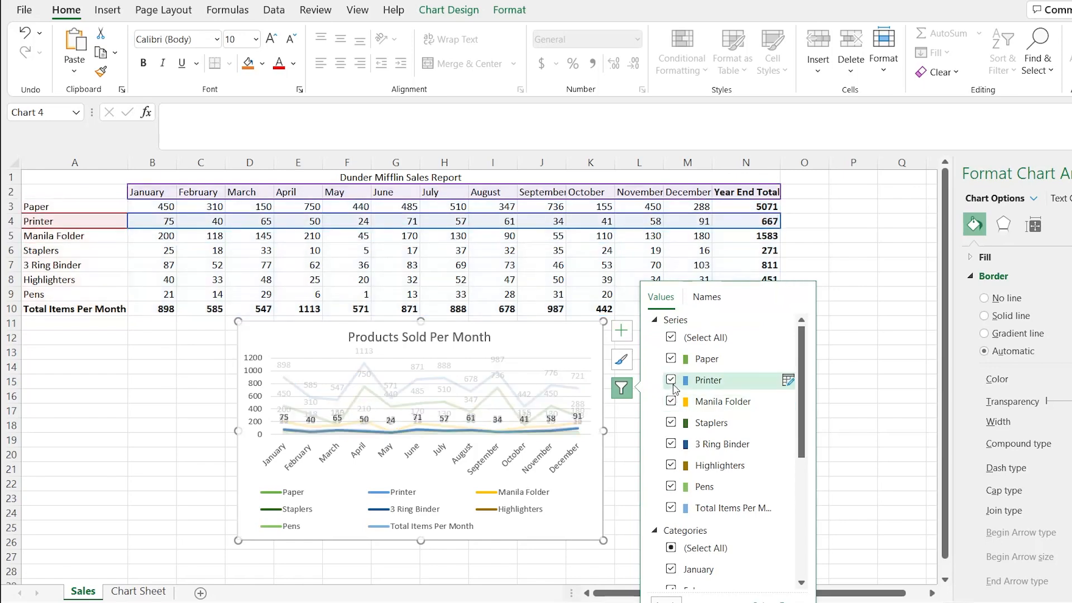
pyautogui.click(671, 380)
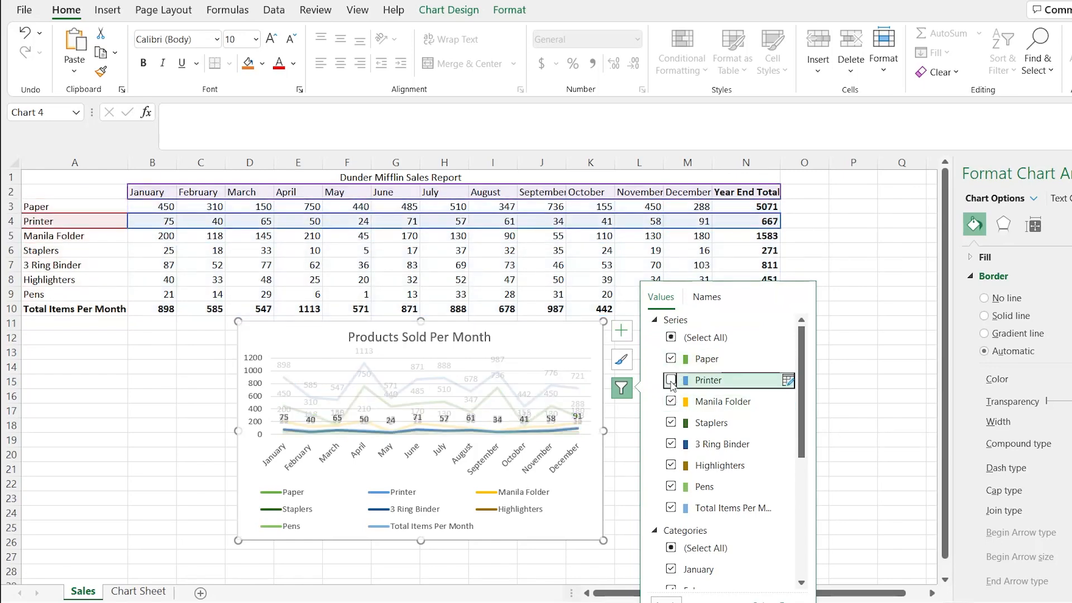
pyautogui.click(671, 423)
pyautogui.click(671, 465)
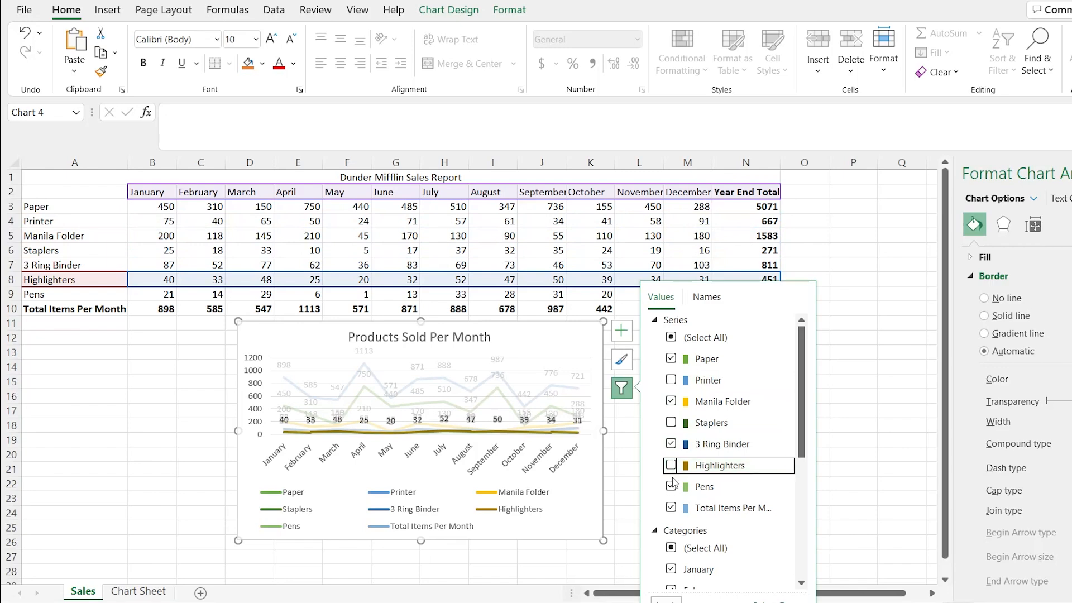
pyautogui.click(671, 487)
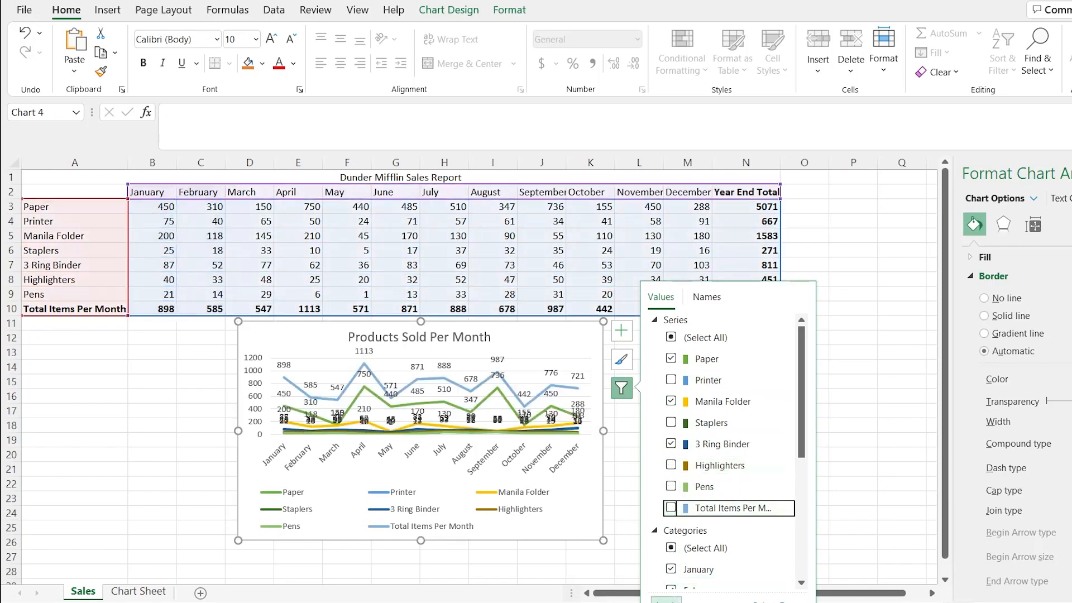
pyautogui.click(671, 507)
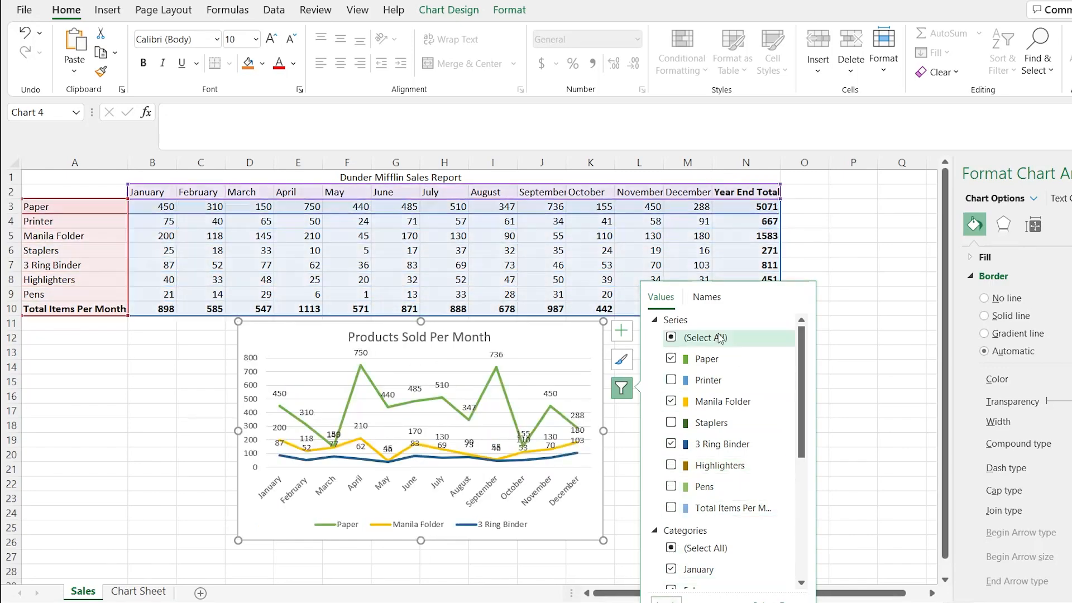
pyautogui.click(708, 305)
pyautogui.click(661, 297)
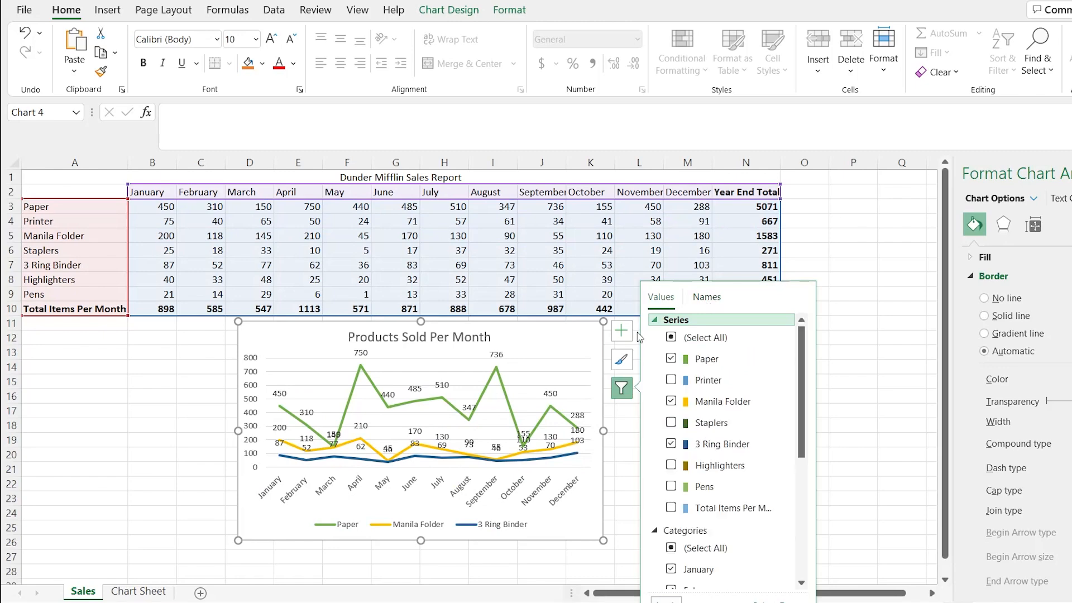
# - Add a data table to the line chart and enlarge the chart up to cell A1
pyautogui.click(621, 331)
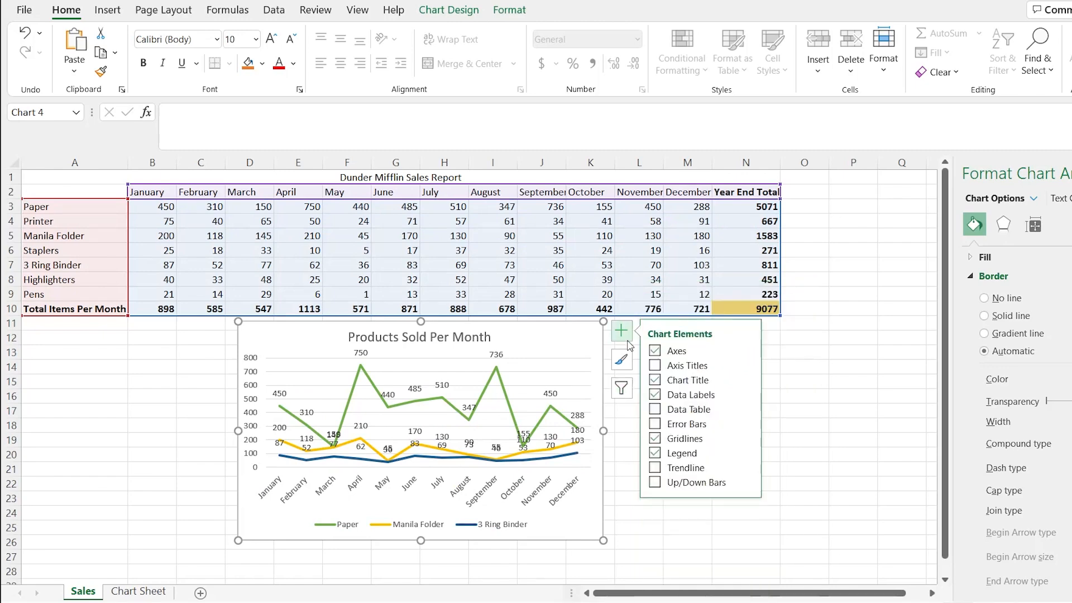
pyautogui.click(655, 412)
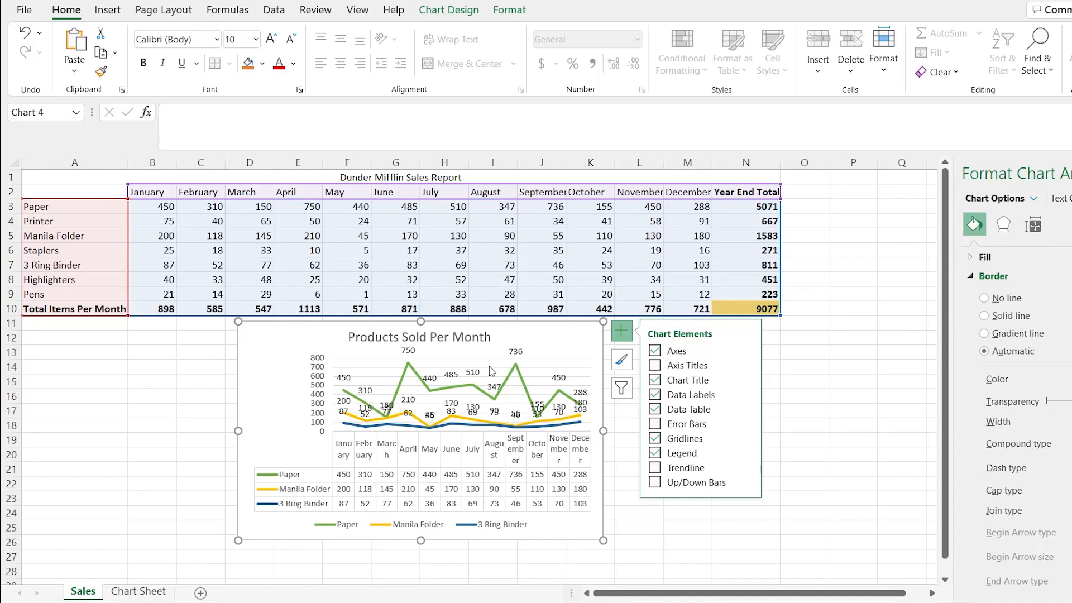
pyautogui.moveTo(240, 322); pyautogui.dragTo(27, 174)
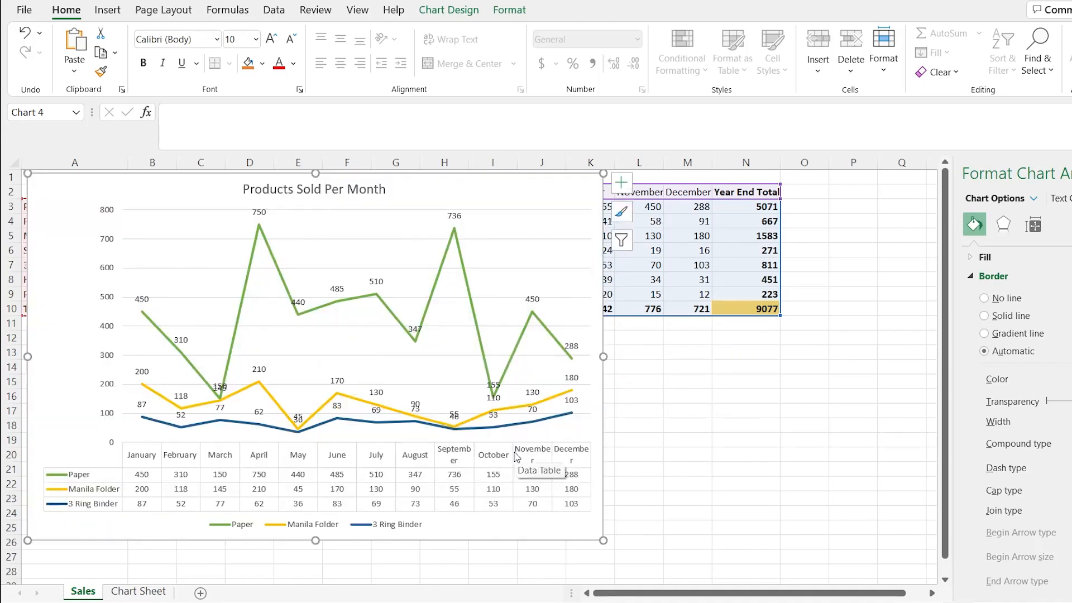
# - Remove the data labels and resize the chart to sit below the sales table, spanning about columns E to M
pyautogui.click(622, 187)
pyautogui.click(655, 247)
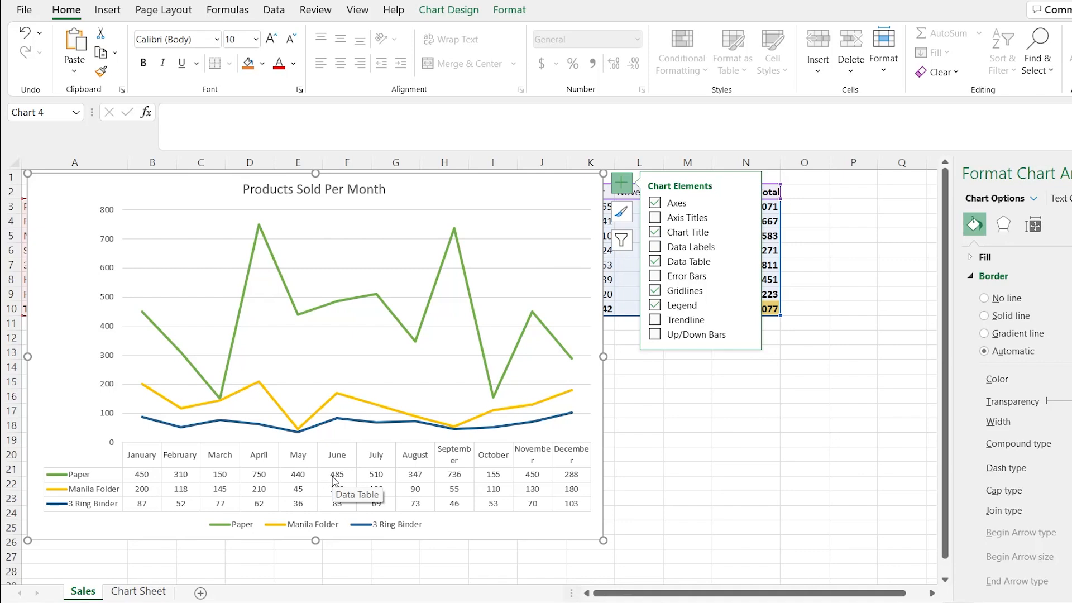
pyautogui.moveTo(27, 175); pyautogui.dragTo(292, 329)
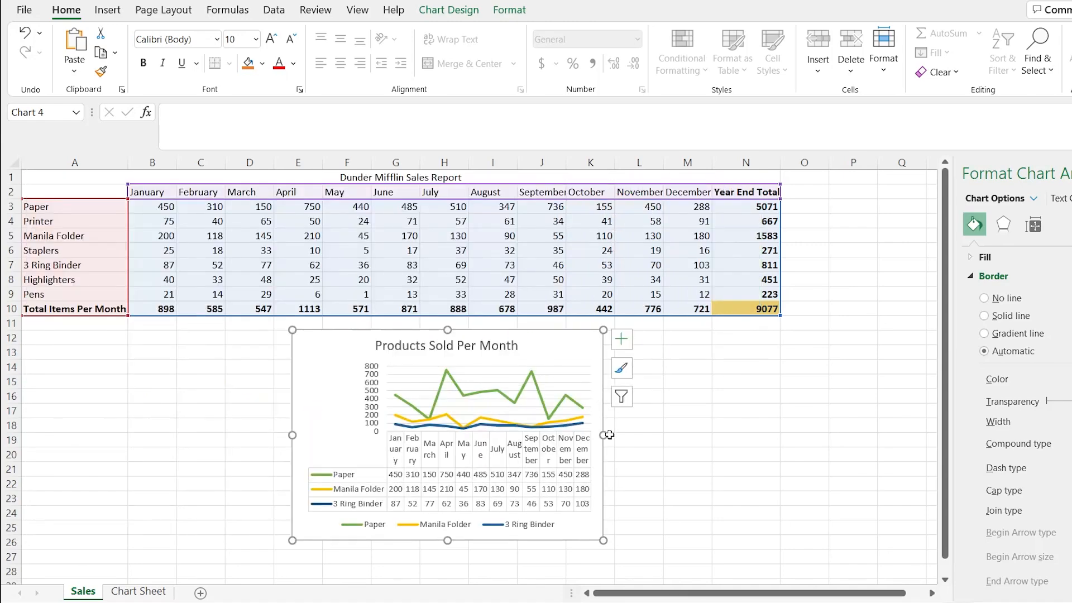
pyautogui.moveTo(606, 435); pyautogui.dragTo(704, 435)
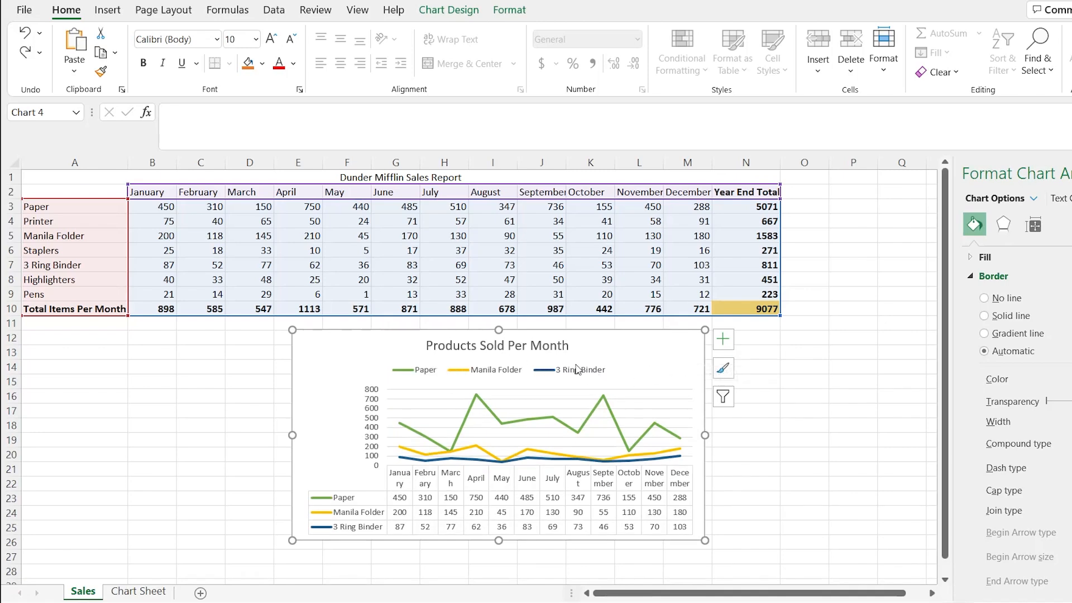
# - Move the chart's legend slightly up, closer to the Products Sold Per Month title
pyautogui.click(725, 344)
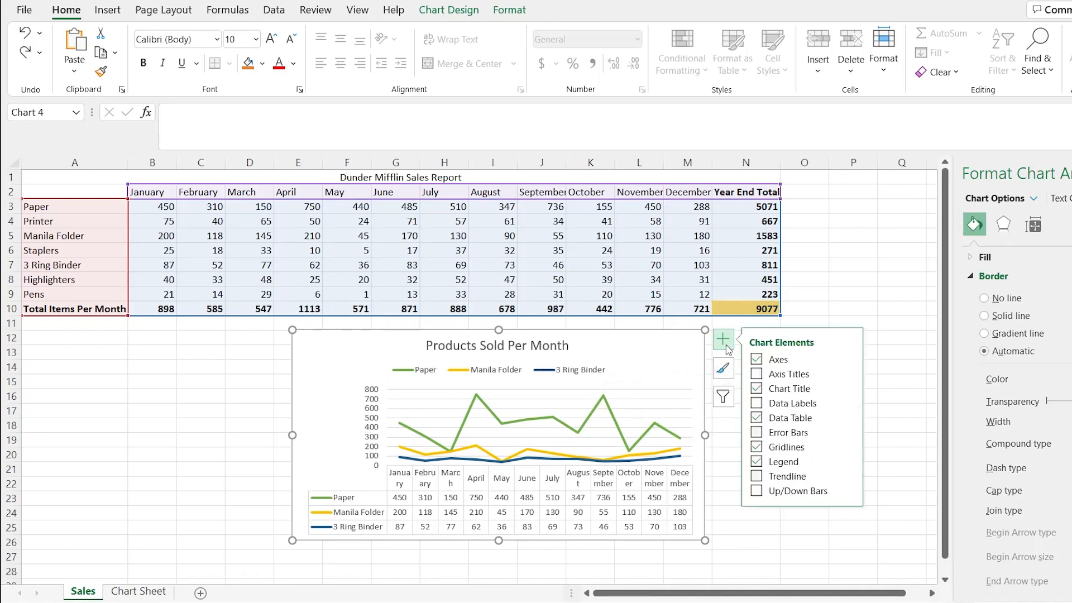
pyautogui.click(606, 368)
pyautogui.moveTo(600, 361)
pyautogui.mouseDown()
pyautogui.moveTo(650, 329)
pyautogui.moveTo(643, 350)
pyautogui.moveTo(601, 385)
pyautogui.moveTo(497, 399)
pyautogui.moveTo(599, 374)
pyautogui.mouseUp()
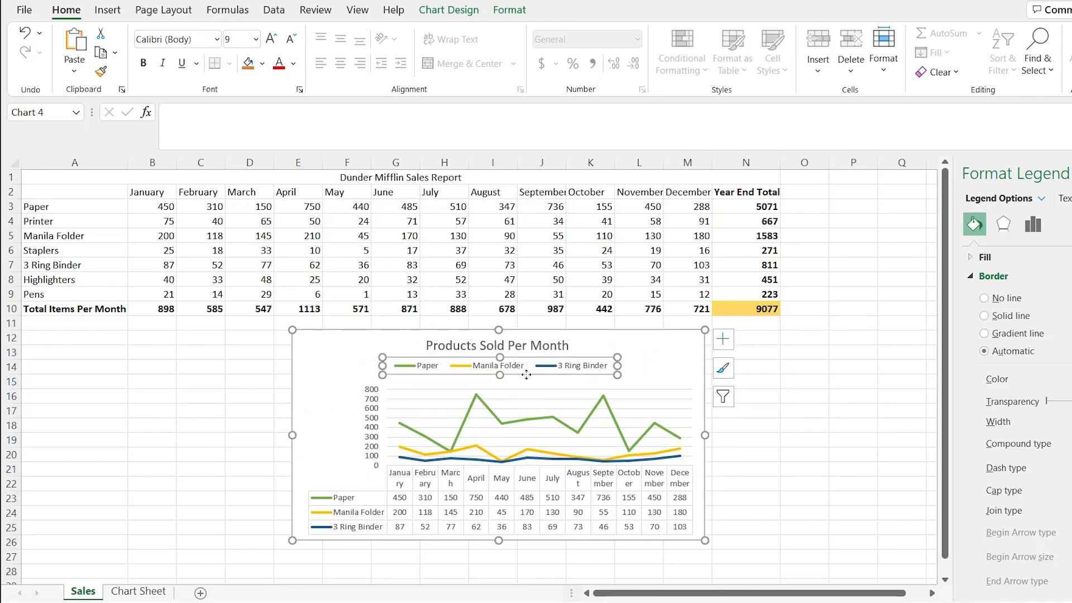
# - Position the line chart's legend on the right and move it down to the chart's lower-right corner, beside the data table
pyautogui.click(722, 339)
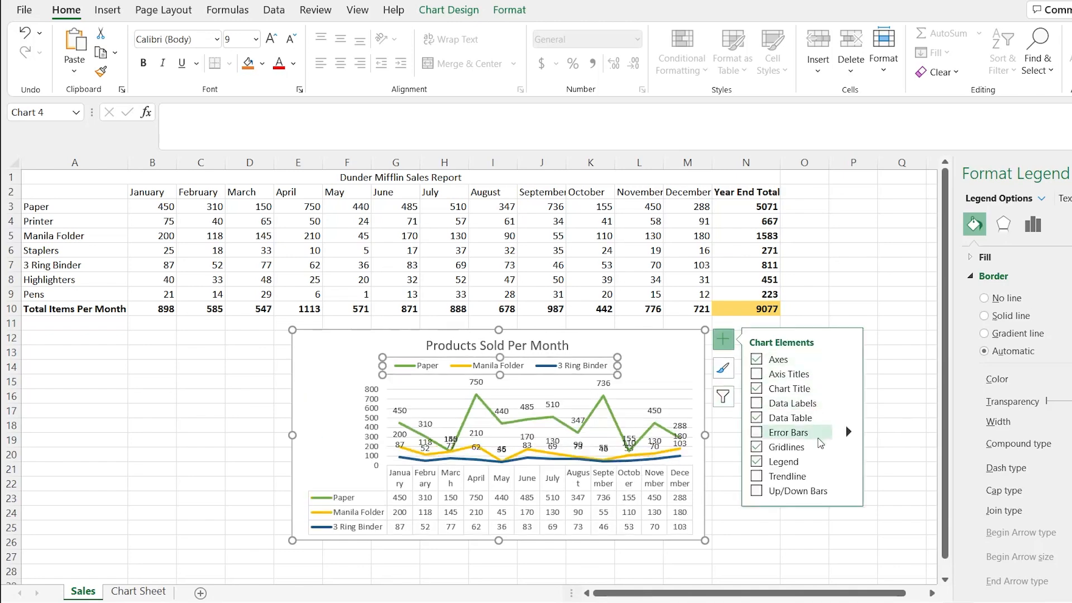
pyautogui.click(849, 464)
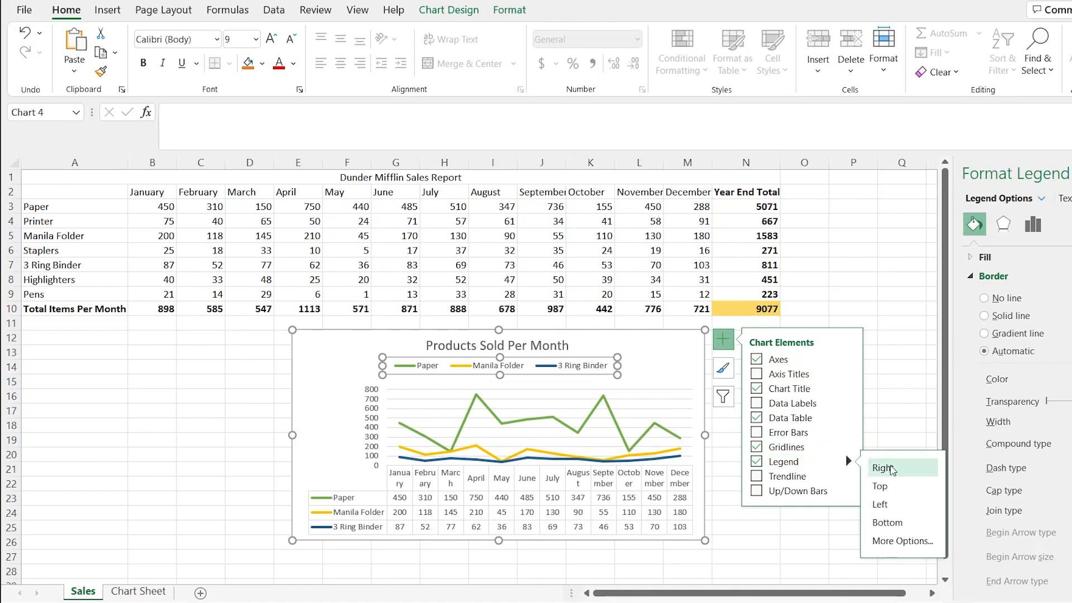
pyautogui.click(891, 470)
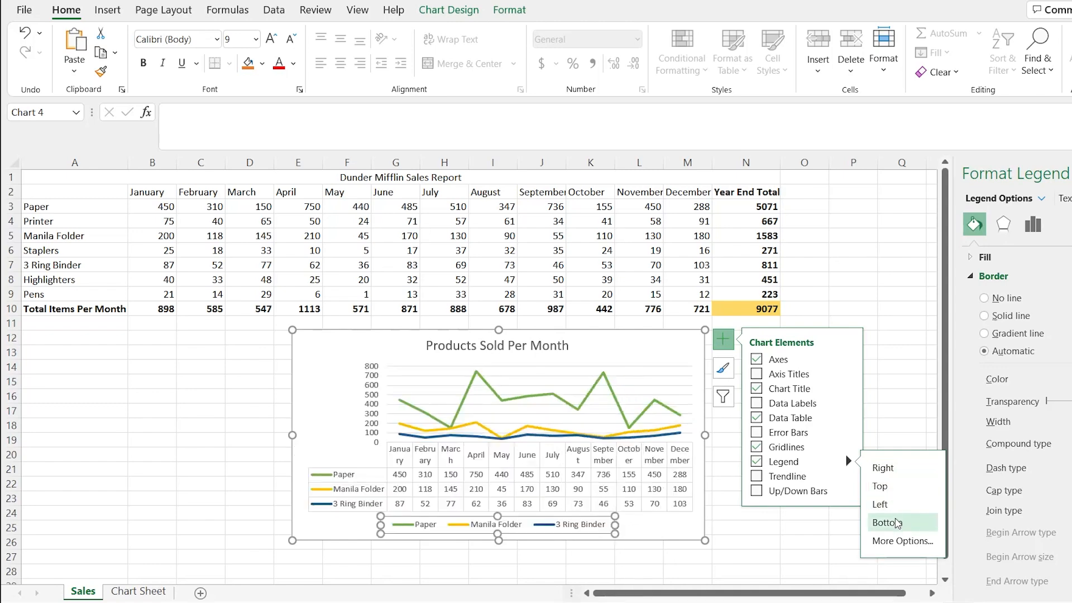
pyautogui.click(904, 541)
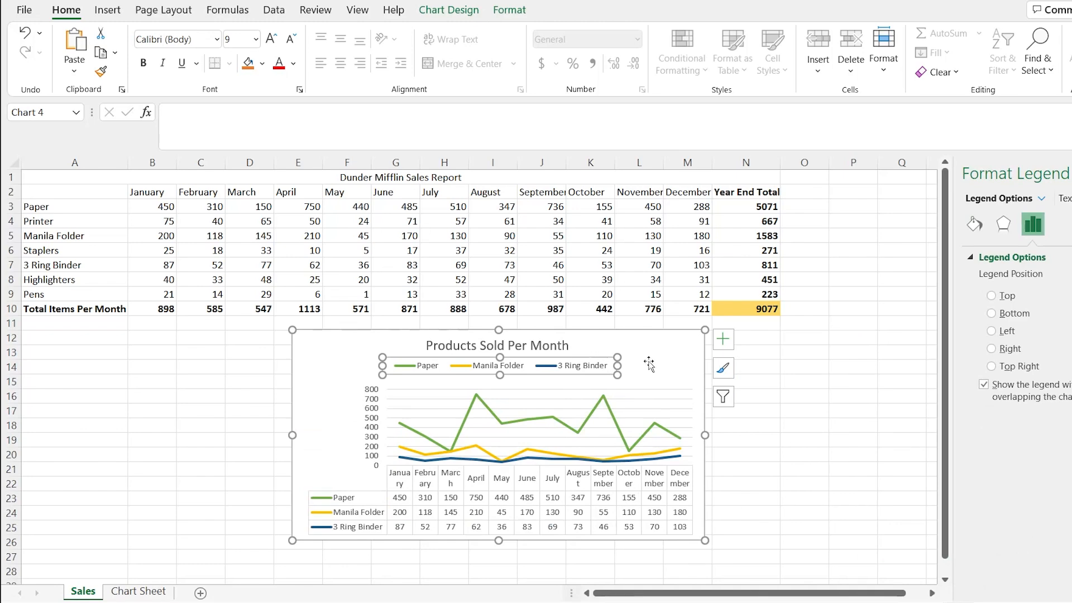
pyautogui.click(723, 338)
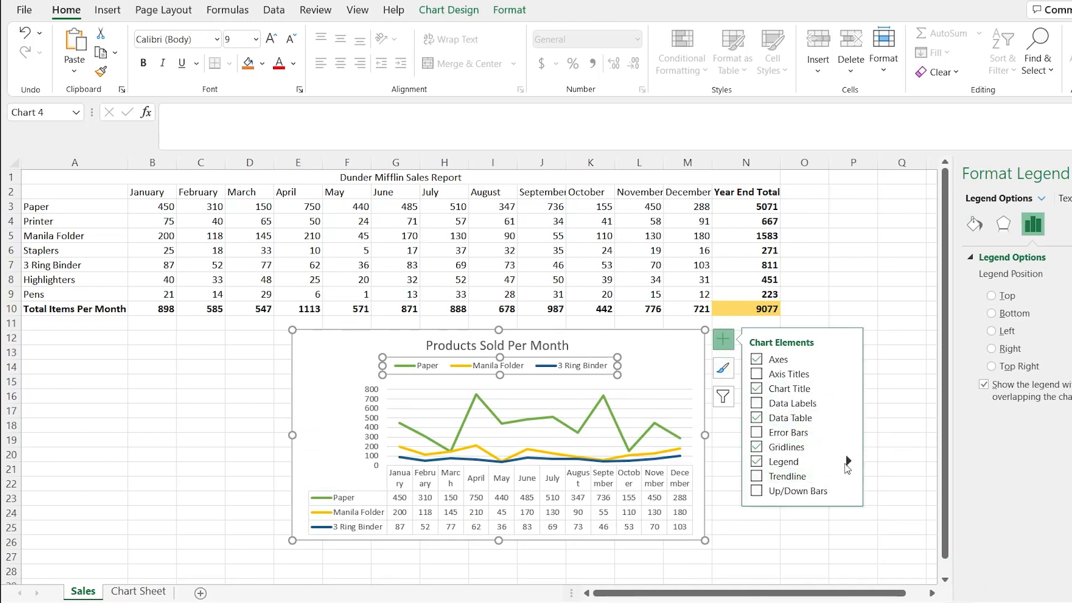
pyautogui.click(848, 461)
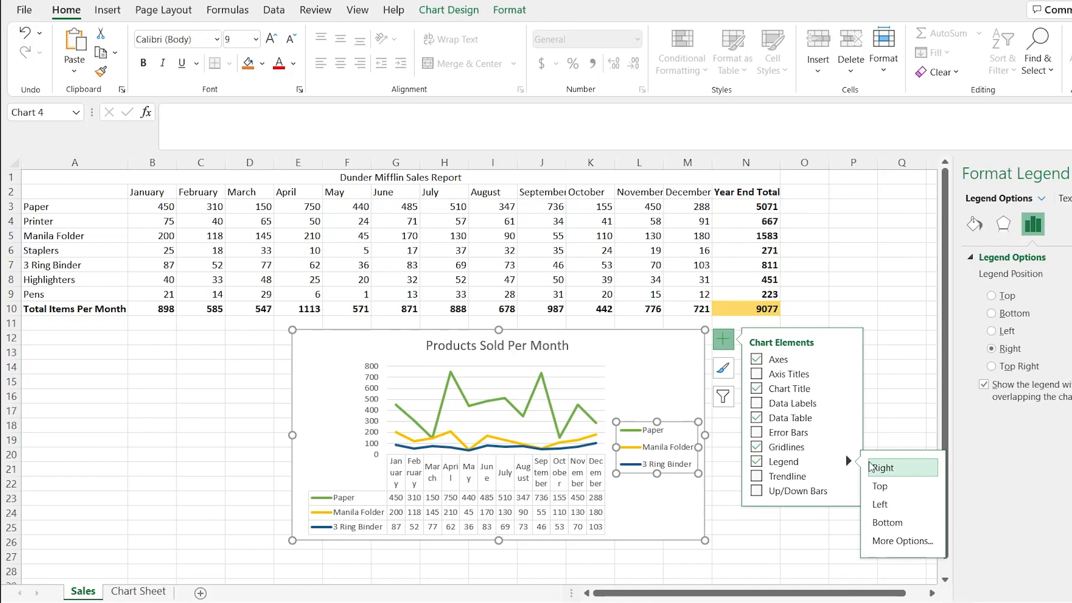
pyautogui.moveTo(685, 427); pyautogui.dragTo(682, 481)
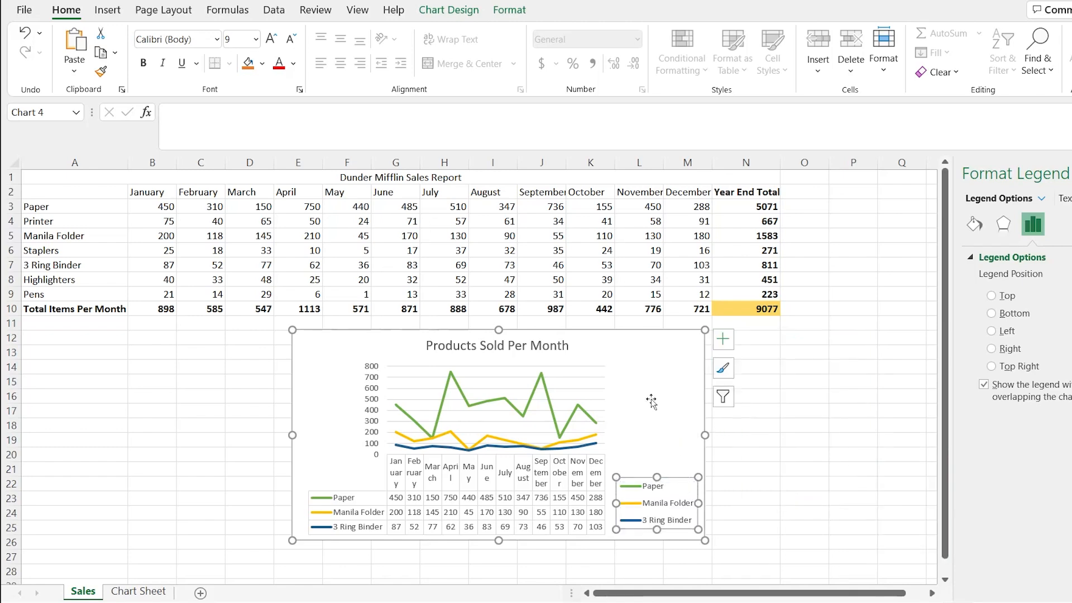
pyautogui.click(651, 401)
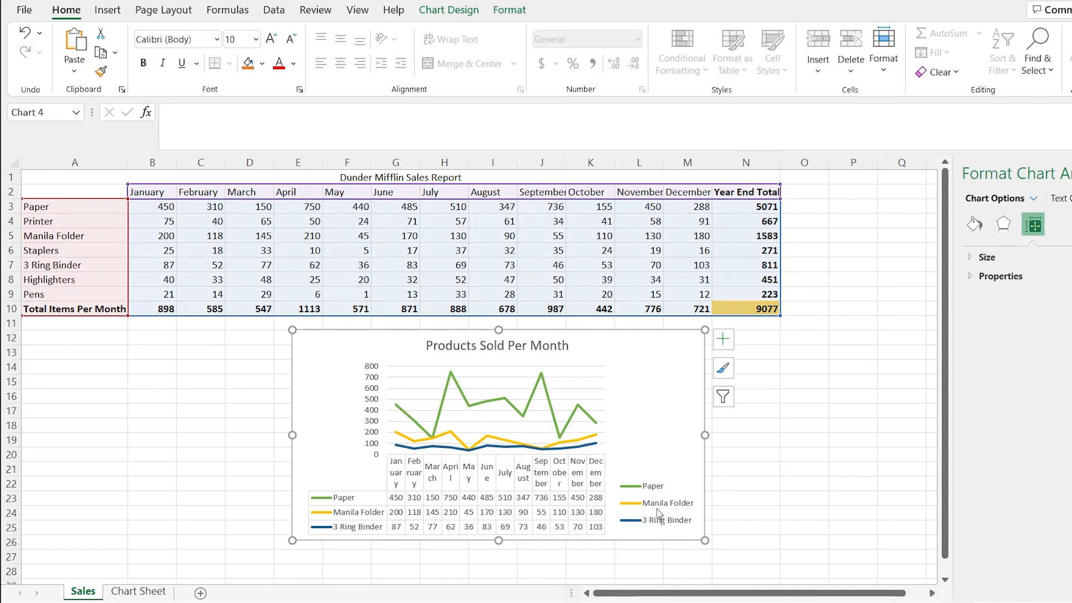
# - Try moving the line chart's plot area slightly up and to the right, toward the Products Sold Per Month title
pyautogui.click(556, 398)
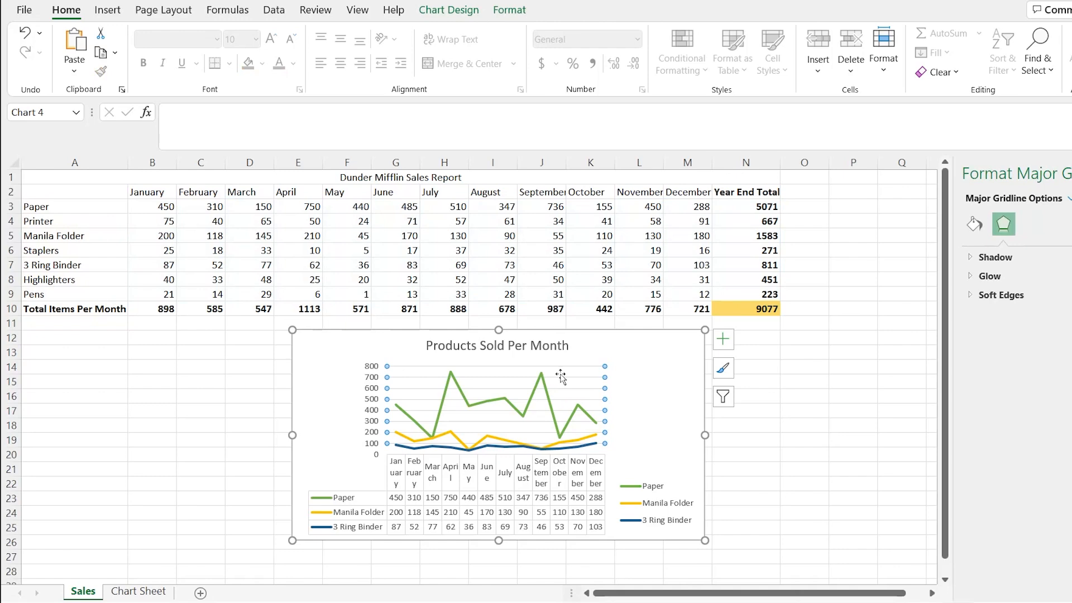
pyautogui.click(561, 375)
pyautogui.click(562, 377)
pyautogui.click(566, 375)
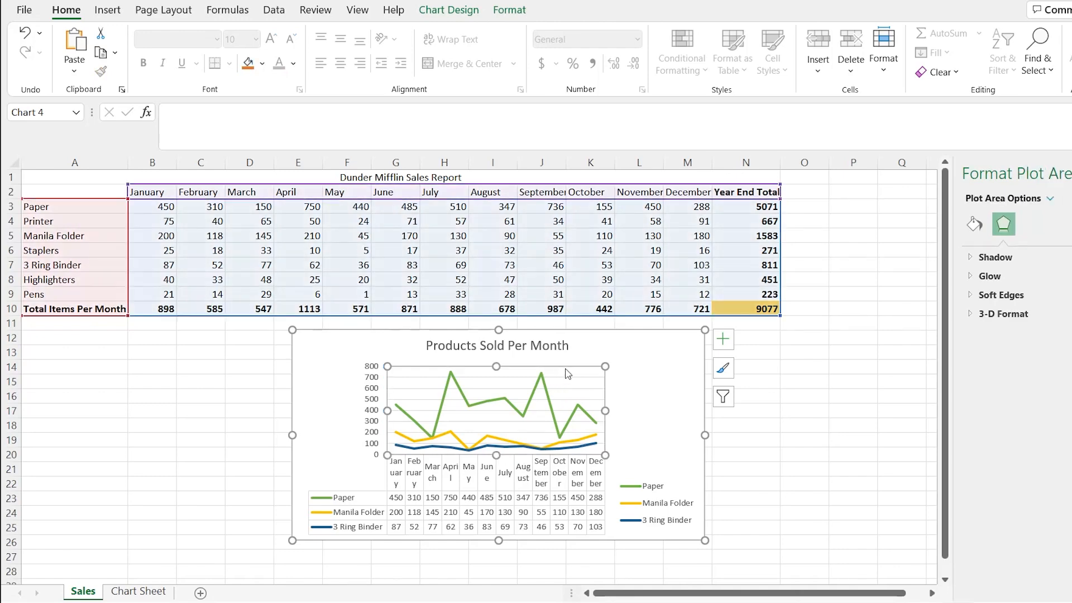
pyautogui.moveTo(565, 366); pyautogui.dragTo(586, 360)
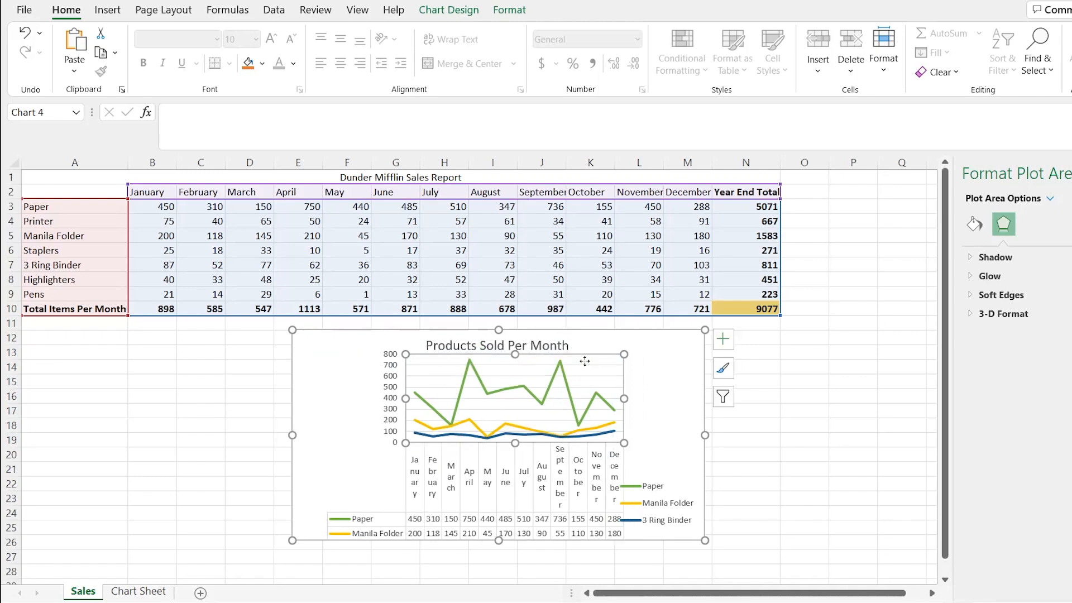
# - Undo the plot area move in the line chart
pyautogui.hotkey('ctrl', 'z')
pyautogui.hotkey('ctrl', 'z')
pyautogui.hotkey('ctrl', 'z')
pyautogui.hotkey('ctrl', 'z')
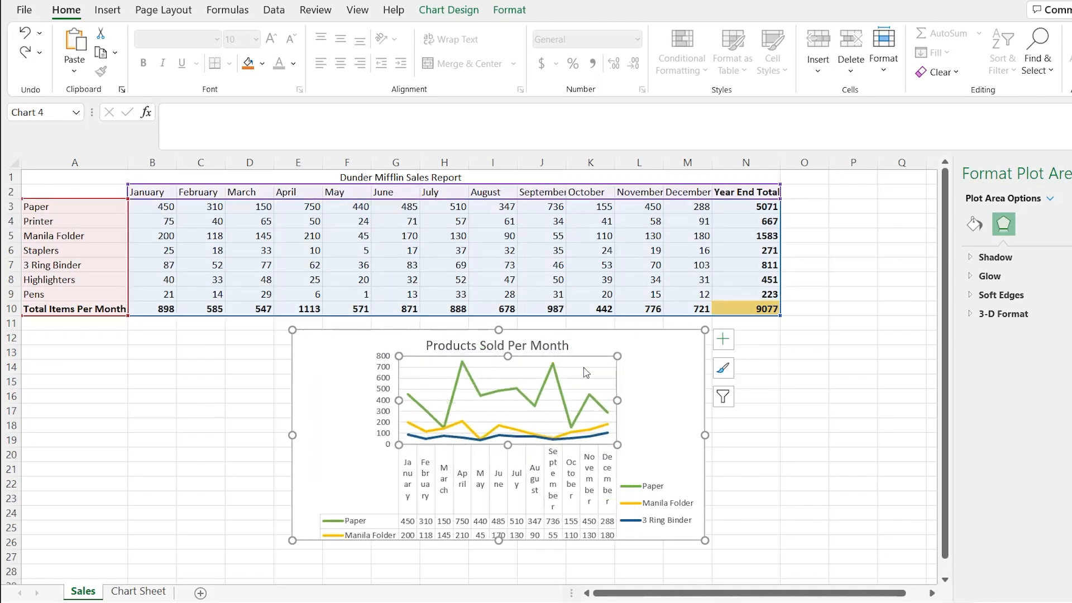
pyautogui.hotkey('ctrl', 'y')
pyautogui.hotkey('ctrl', 'y')
pyautogui.hotkey('ctrl', 'y')
pyautogui.hotkey('ctrl', 'y')
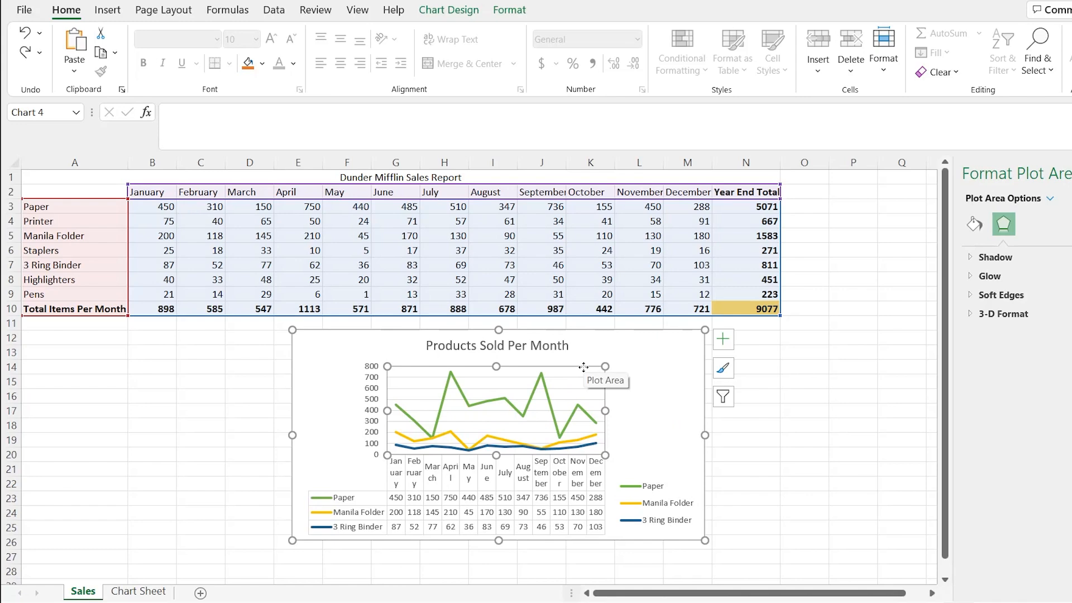
# - Copy the line chart with its data table from Sales to Chart Sheet, placing it below the 3-D column chart at about cell J18
pyautogui.click(670, 346)
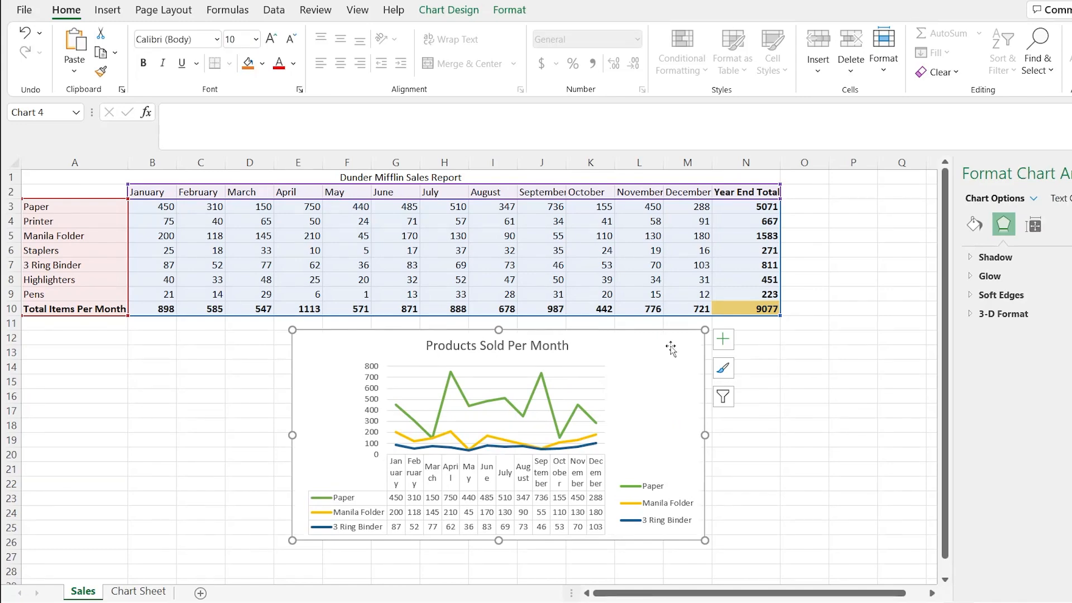
pyautogui.click(139, 590)
pyautogui.click(383, 365)
pyautogui.hotkey('ctrl', 'v')
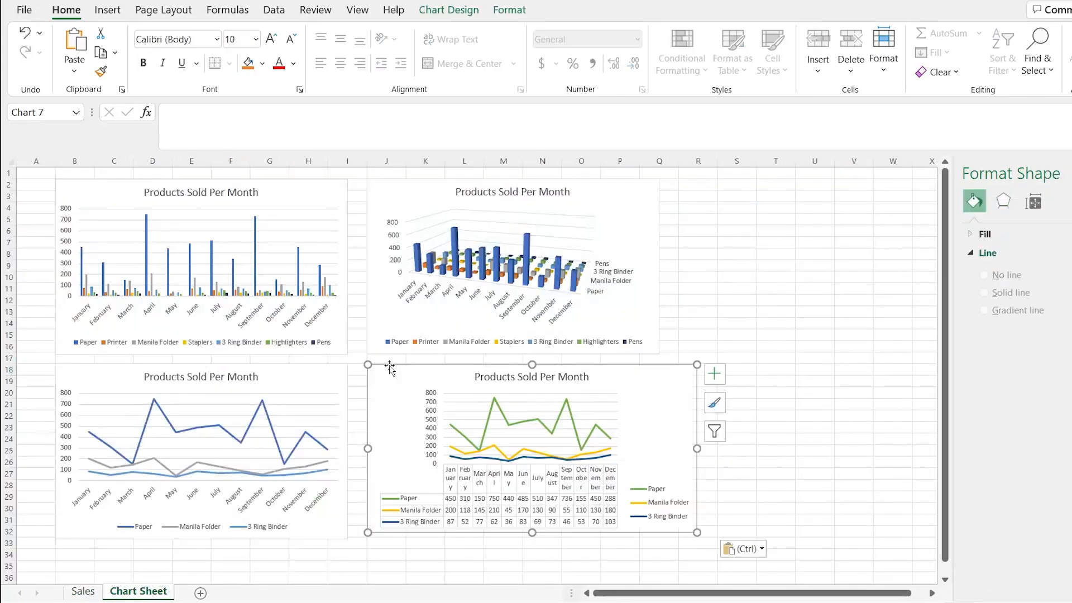
pyautogui.click(706, 312)
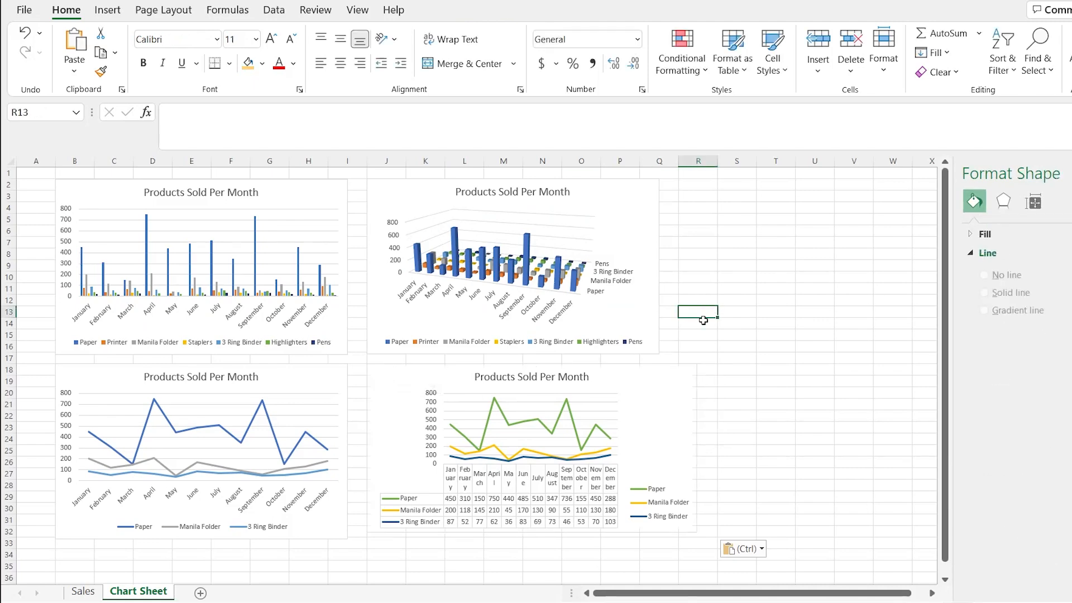
# - Examine the fill, border, shadow and glow formatting options for the chart area of the line chart on Sales
pyautogui.click(83, 591)
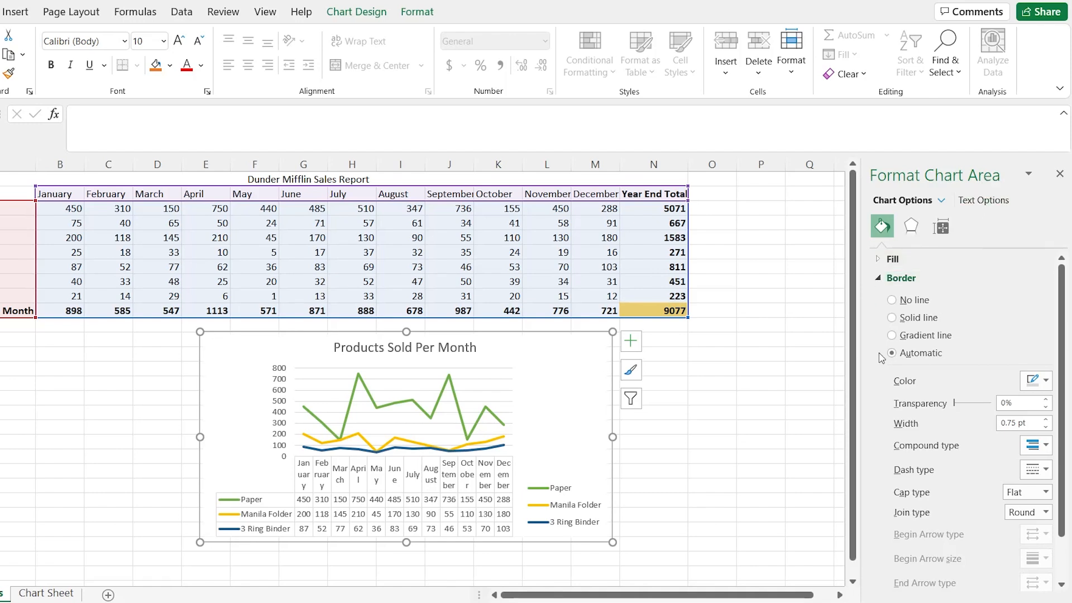
pyautogui.scroll(-2, 881, 366)
pyautogui.scroll(2, 881, 366)
pyautogui.click(881, 279)
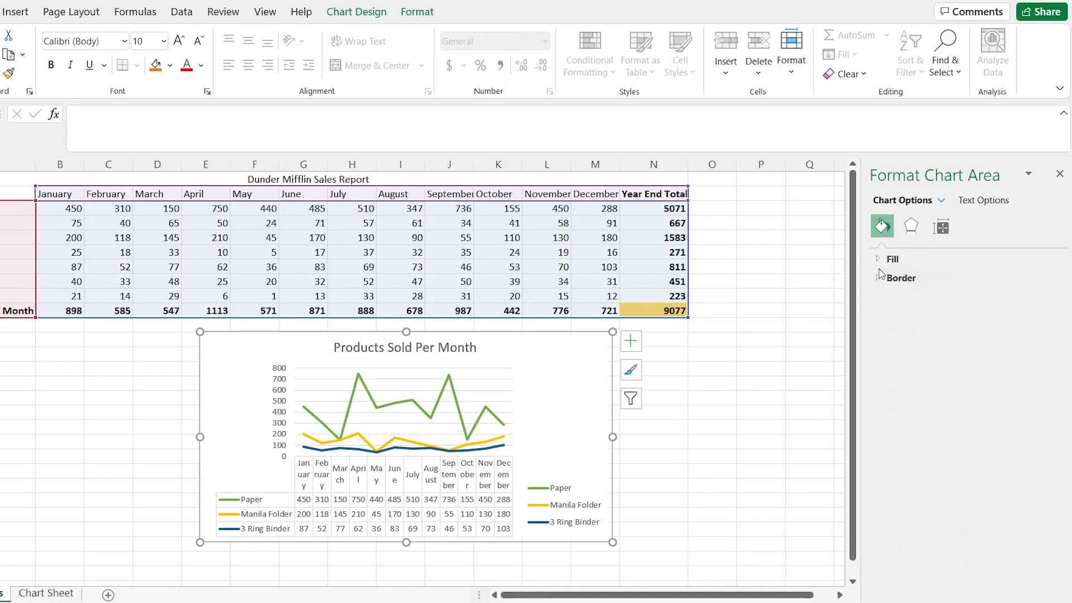
pyautogui.click(881, 260)
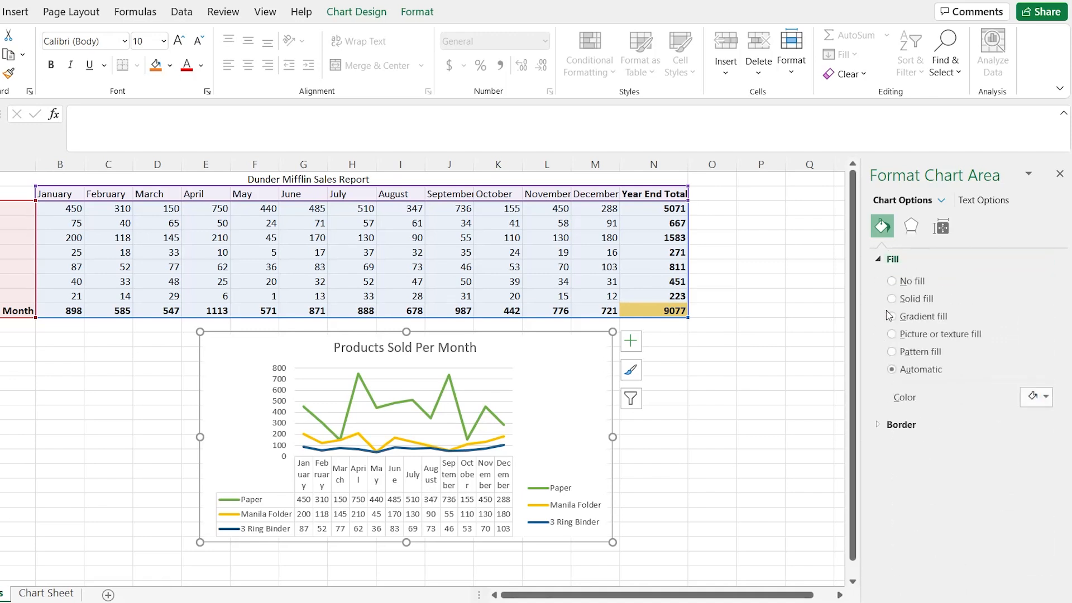
pyautogui.click(911, 226)
pyautogui.click(881, 260)
pyautogui.click(880, 432)
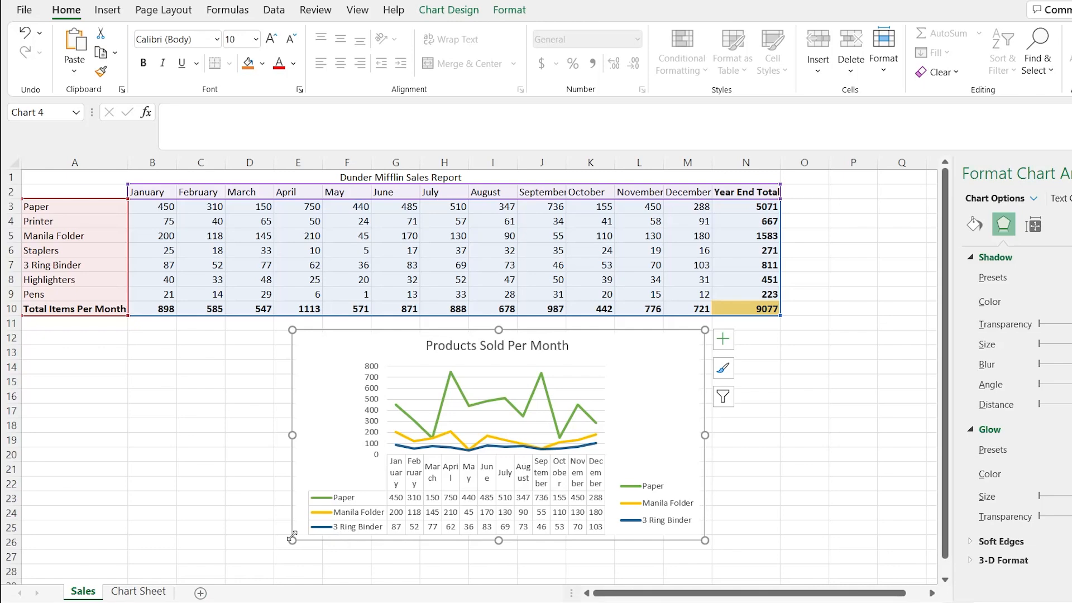
pyautogui.click(135, 593)
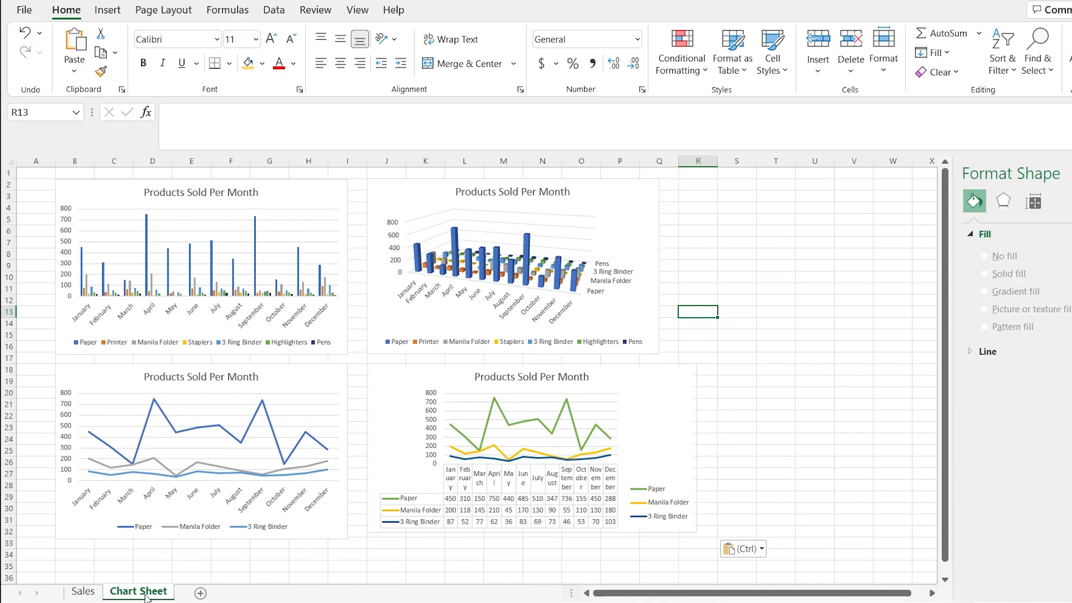
pyautogui.click(82, 591)
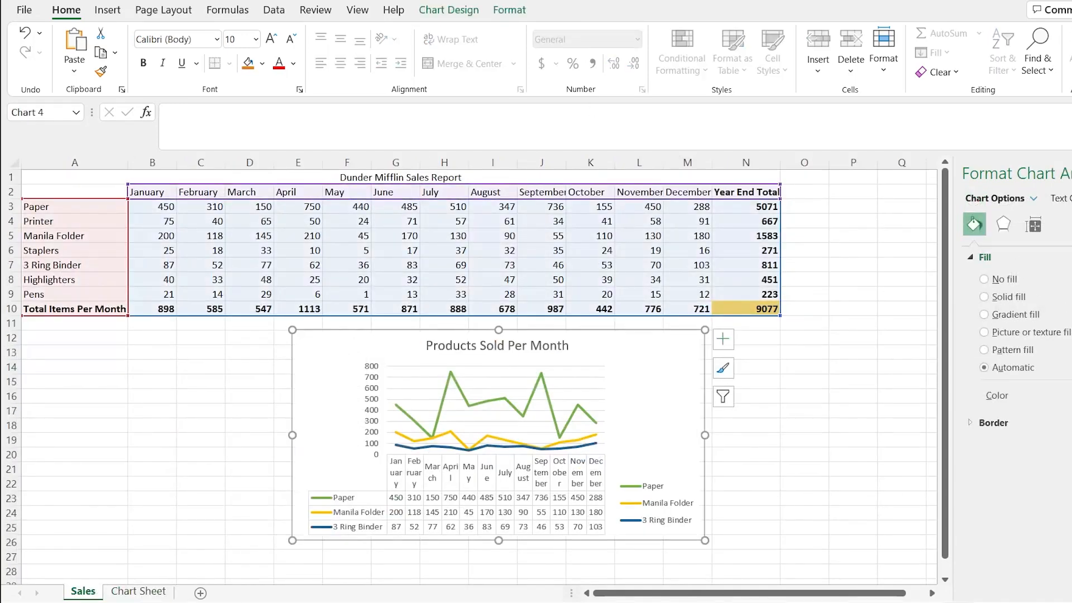
# - Preview the Pie, Doughnut, Clustered Bar, Box and Whisker, Waterfall and Clustered Column types for the Sales chart, then cancel the type change
pyautogui.click(462, 11)
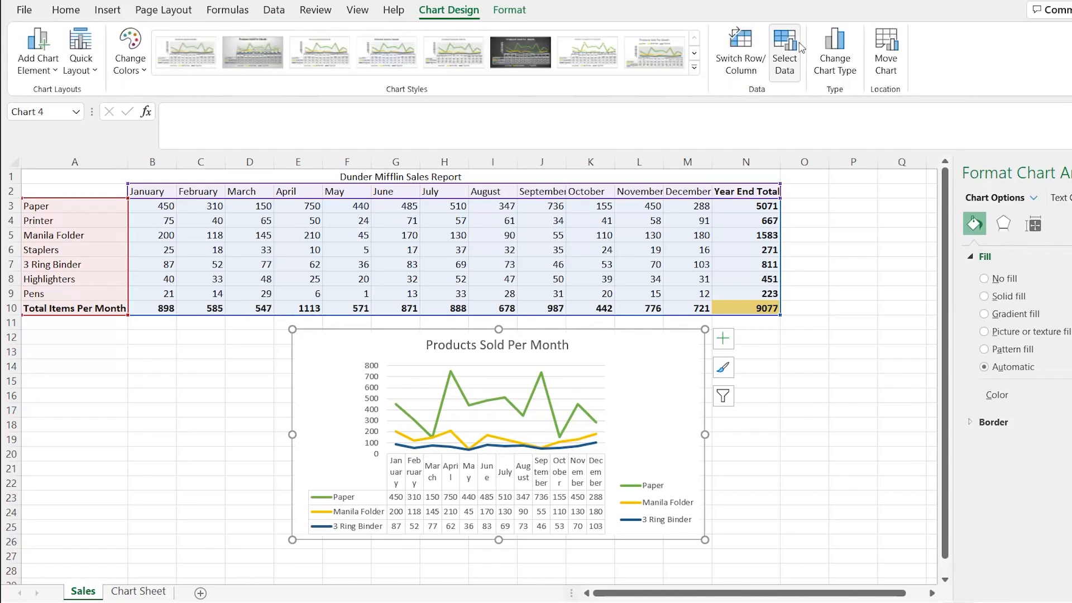
pyautogui.click(831, 47)
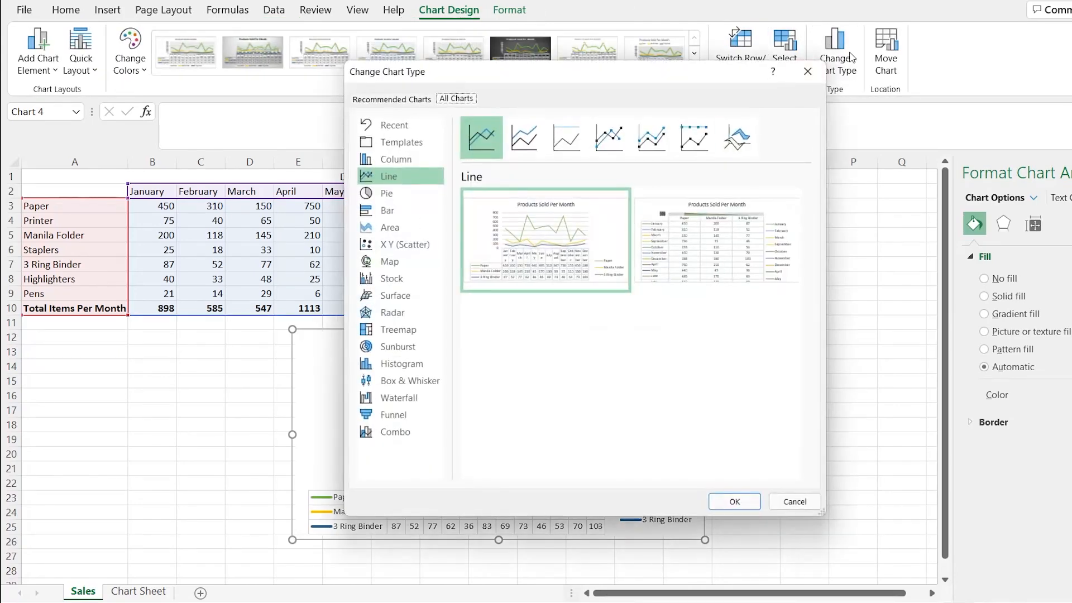
pyautogui.click(416, 196)
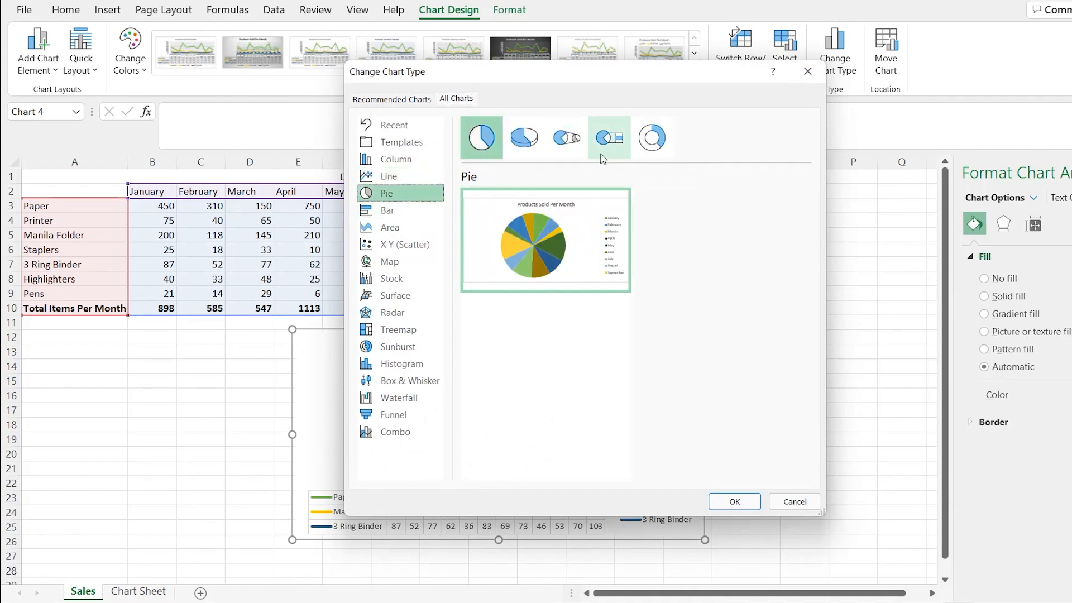
pyautogui.click(647, 146)
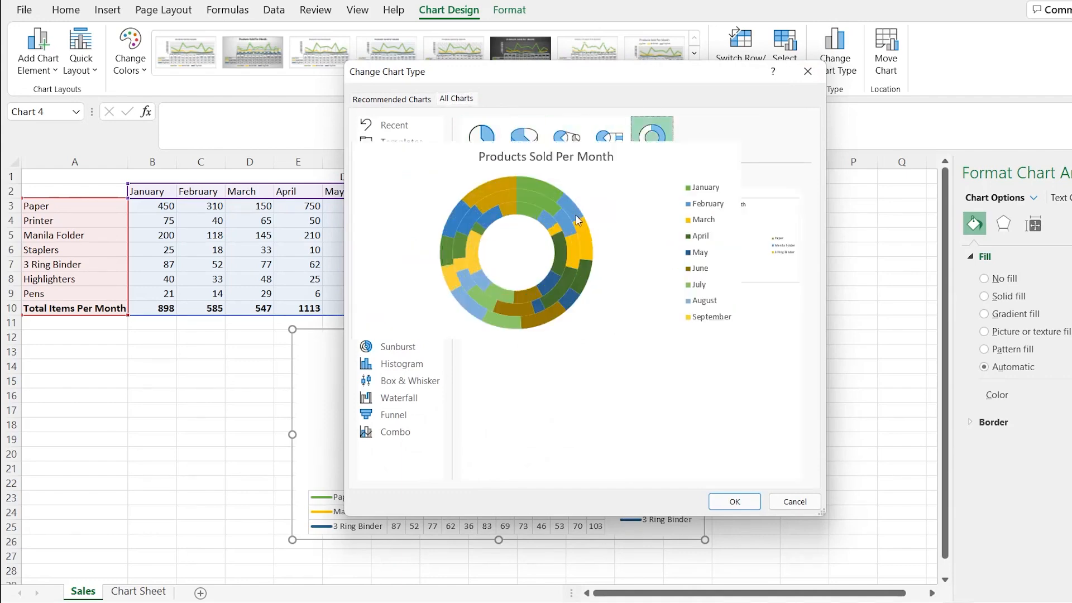
pyautogui.moveTo(674, 230)
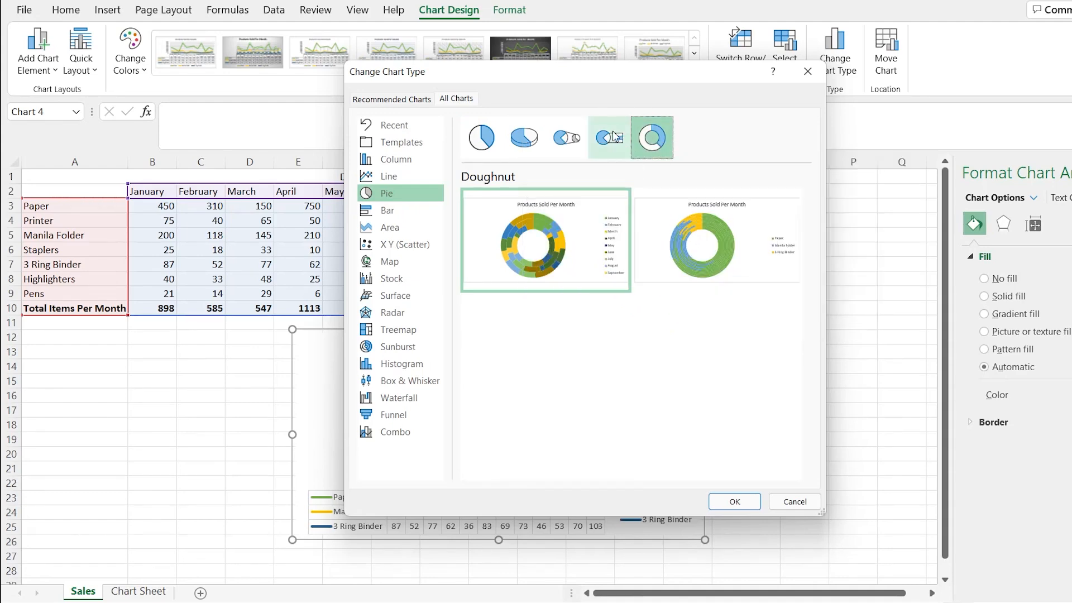
pyautogui.click(482, 137)
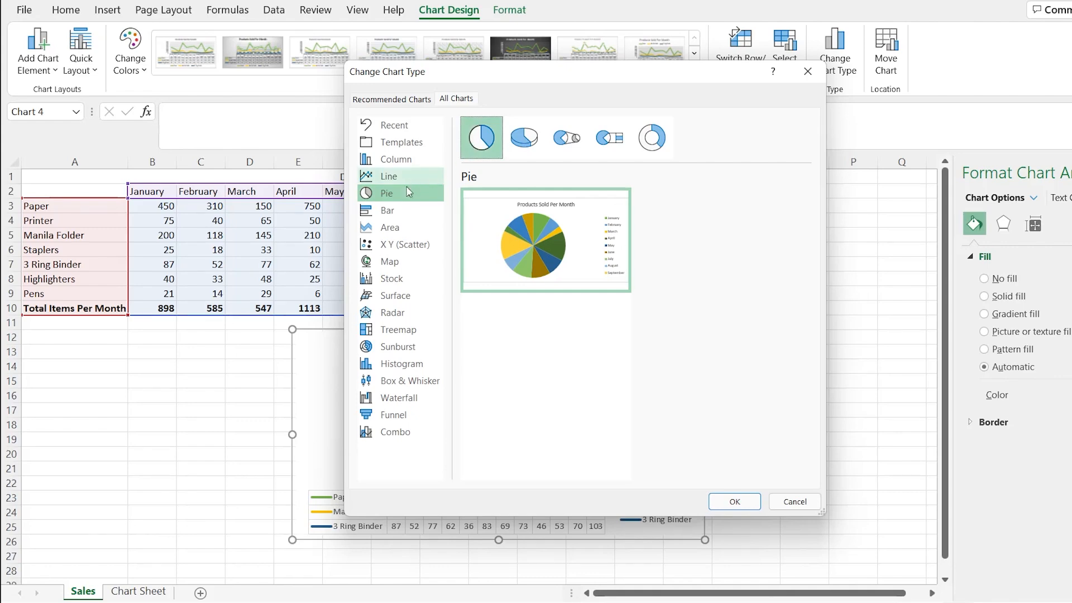
pyautogui.click(406, 215)
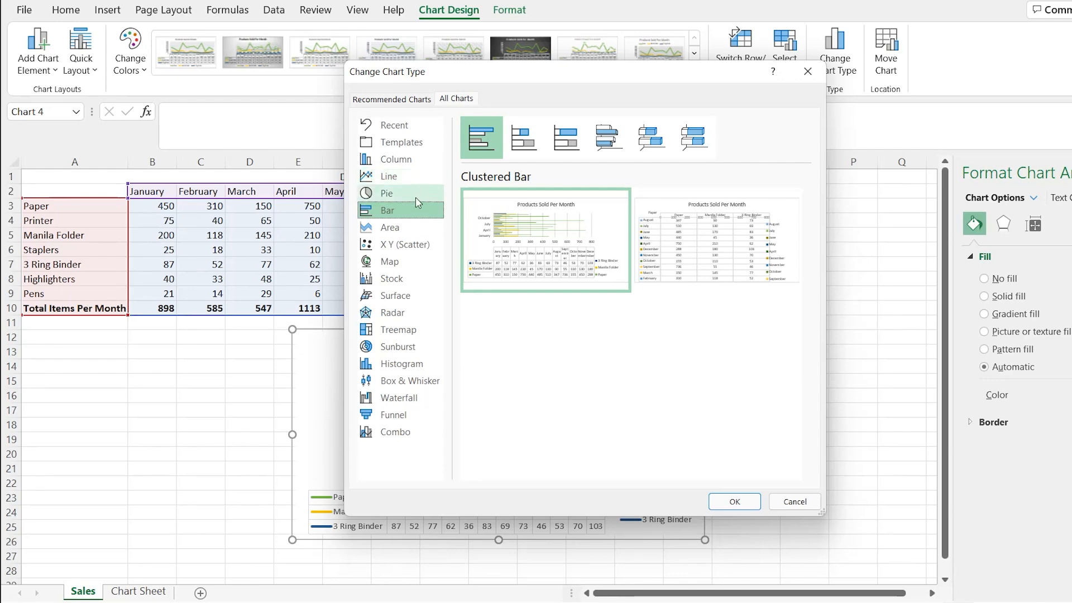
pyautogui.moveTo(522, 232)
pyautogui.click(415, 382)
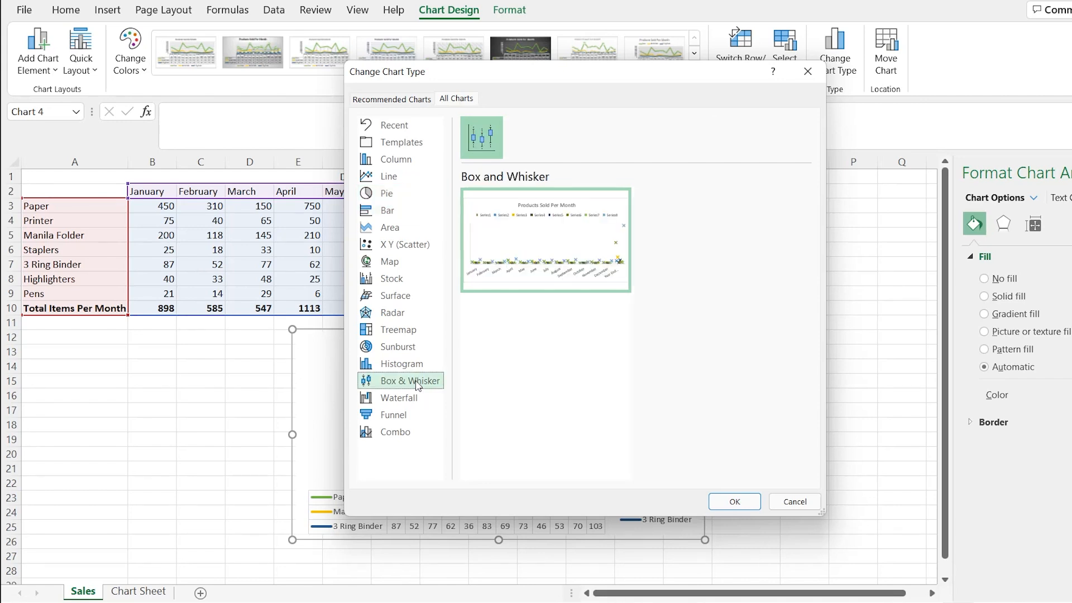
pyautogui.click(419, 399)
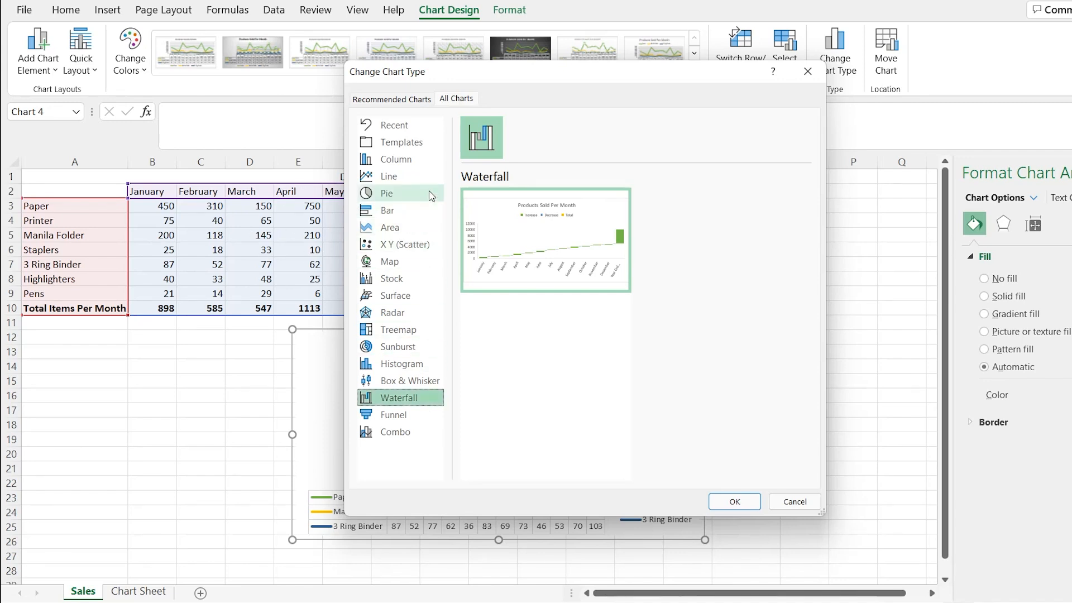
pyautogui.click(428, 167)
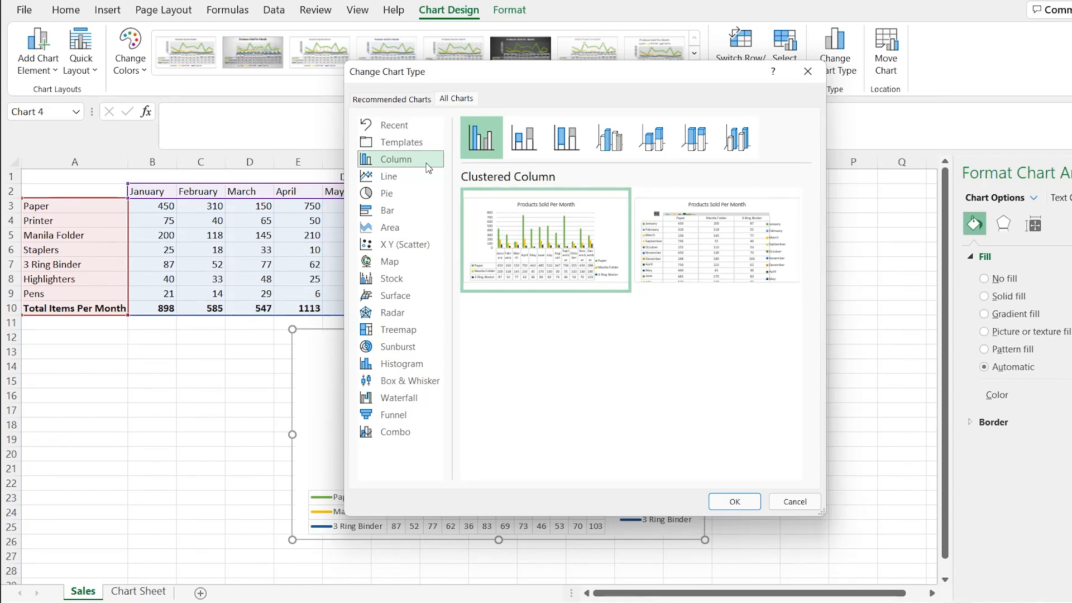
pyautogui.click(798, 500)
# - Return to Chart Sheet to review the four Products Sold Per Month charts
pyautogui.hotkey('ctrl', 'c')
pyautogui.click(138, 590)
pyautogui.hotkey('ctrl', 'v')
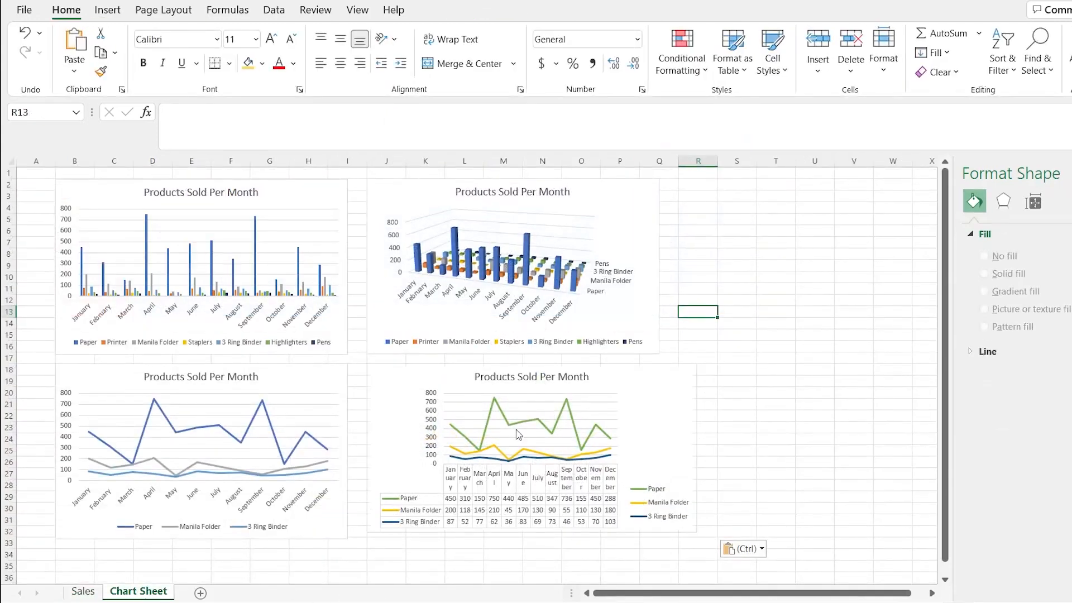